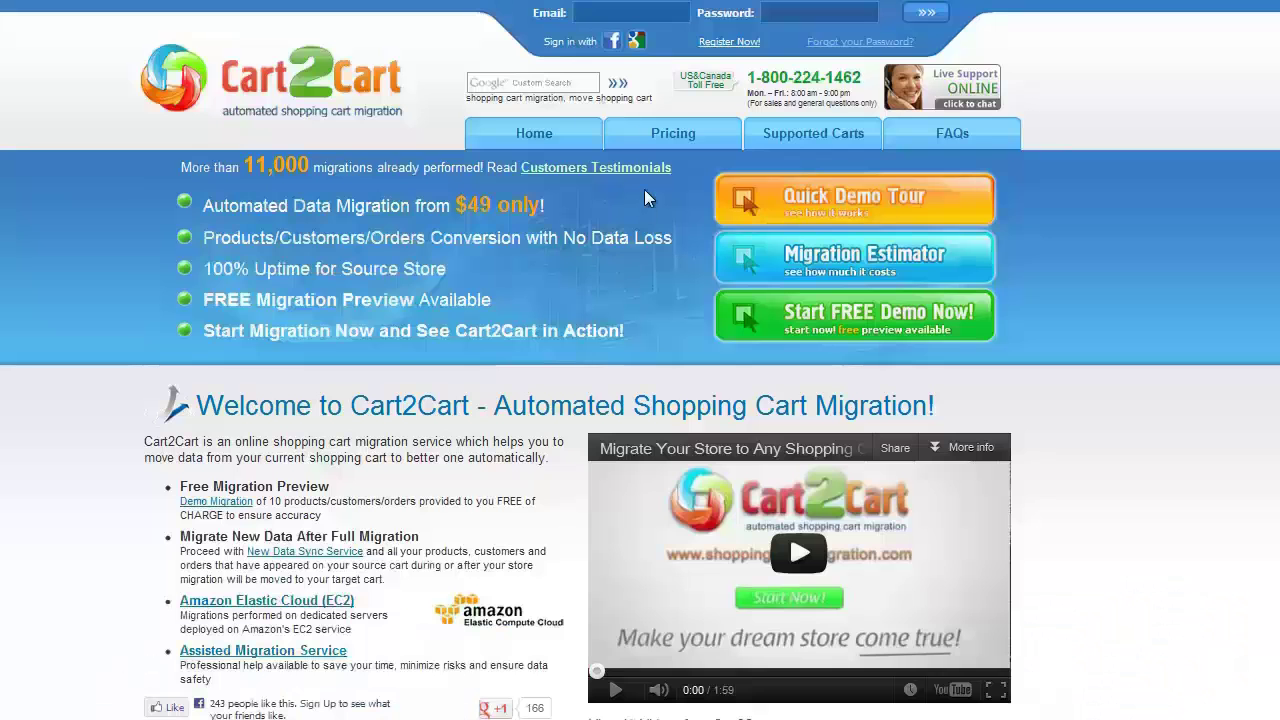
Register a new Cart2Cart account with an e-mail, first and last name, and password, accepting the terms.
{"action": "left_click", "coordinate": [730, 45]}
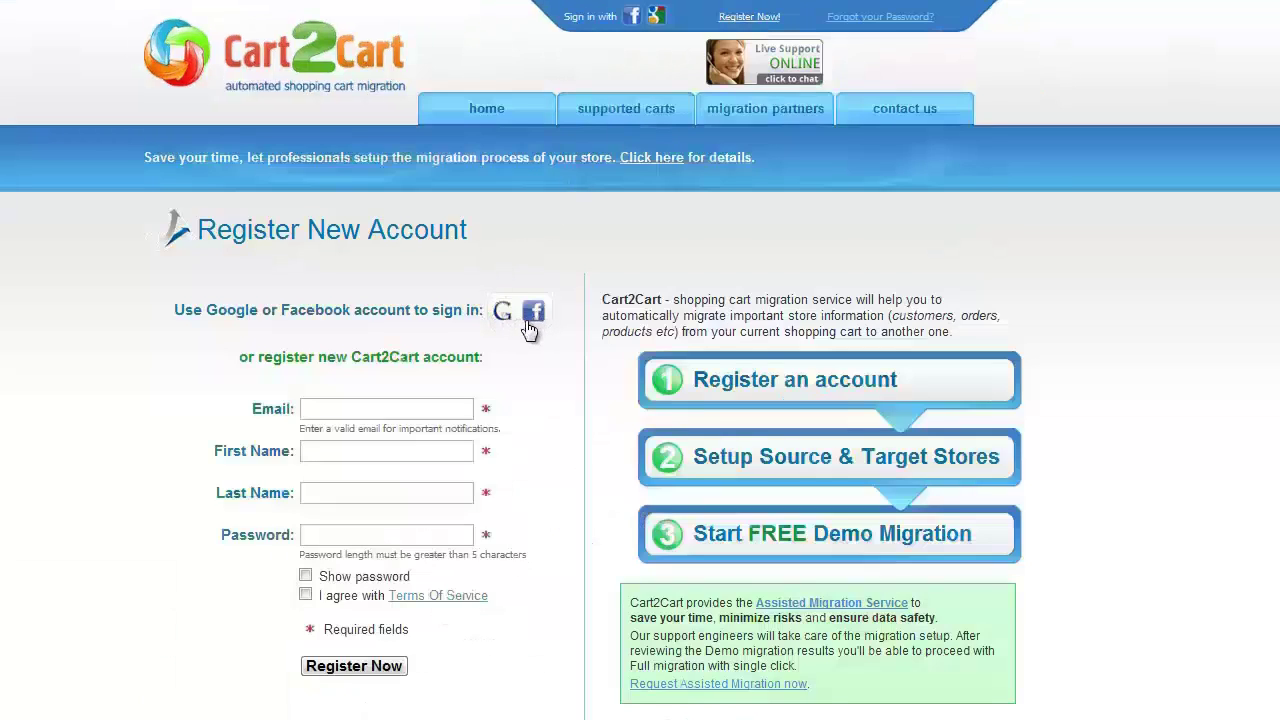
{"action": "left_click", "coordinate": [377, 408]}
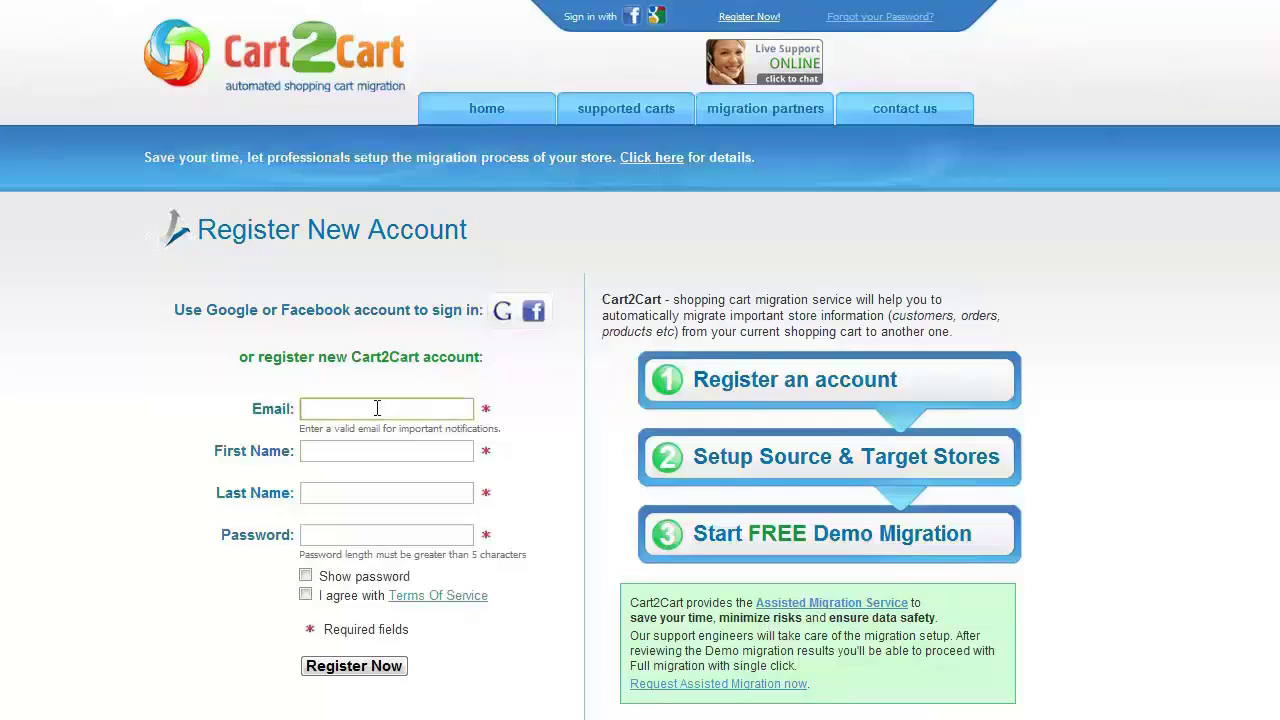
{"action": "type", "text": "youremail@mail.com"}
{"action": "left_click", "coordinate": [360, 450]}
{"action": "type", "text": "Your Name"}
{"action": "left_click", "coordinate": [350, 490]}
{"action": "type", "text": "Your Last Name"}
{"action": "left_click", "coordinate": [355, 535]}
{"action": "type", "text": "password1234"}
{"action": "left_click", "coordinate": [305, 595]}
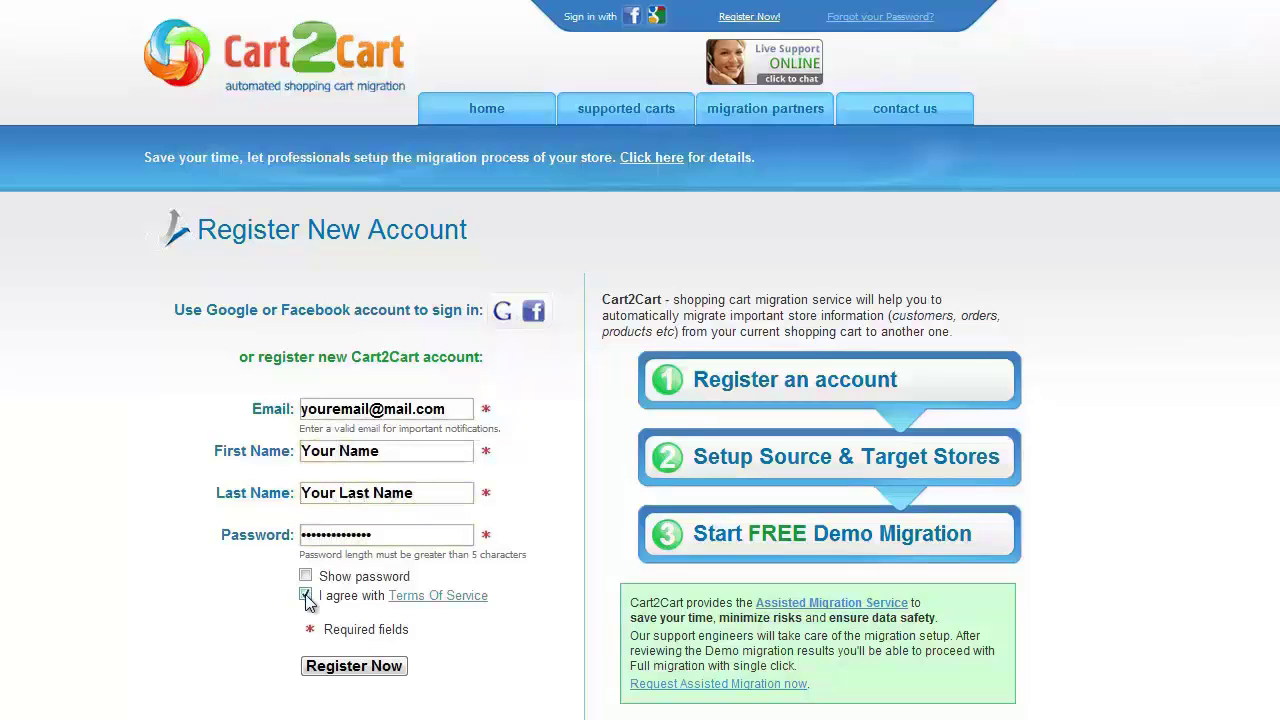
{"action": "left_click", "coordinate": [353, 665]}
Log in to the new account with its e-mail address and password.
{"action": "left_click", "coordinate": [610, 15]}
{"action": "type", "text": "youremail@mail.com"}
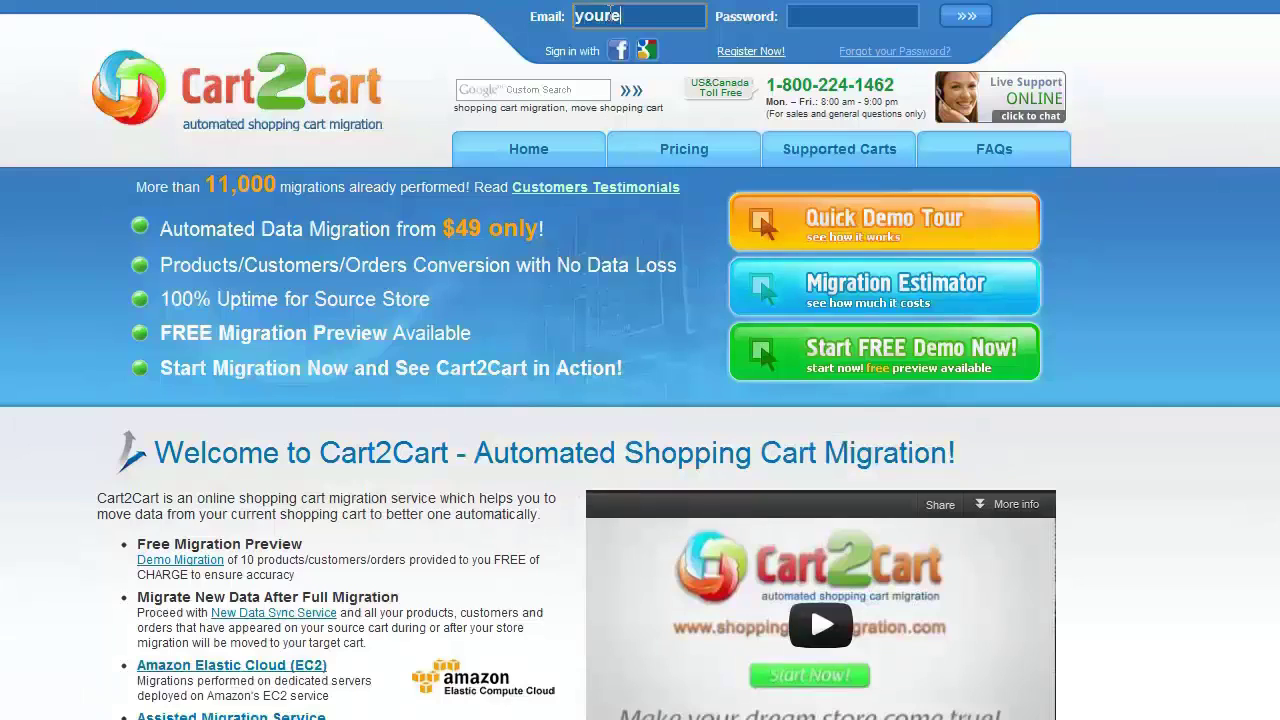
{"action": "key", "text": "Tab"}
{"action": "type", "text": "•••••••"}
{"action": "left_click", "coordinate": [966, 15]}
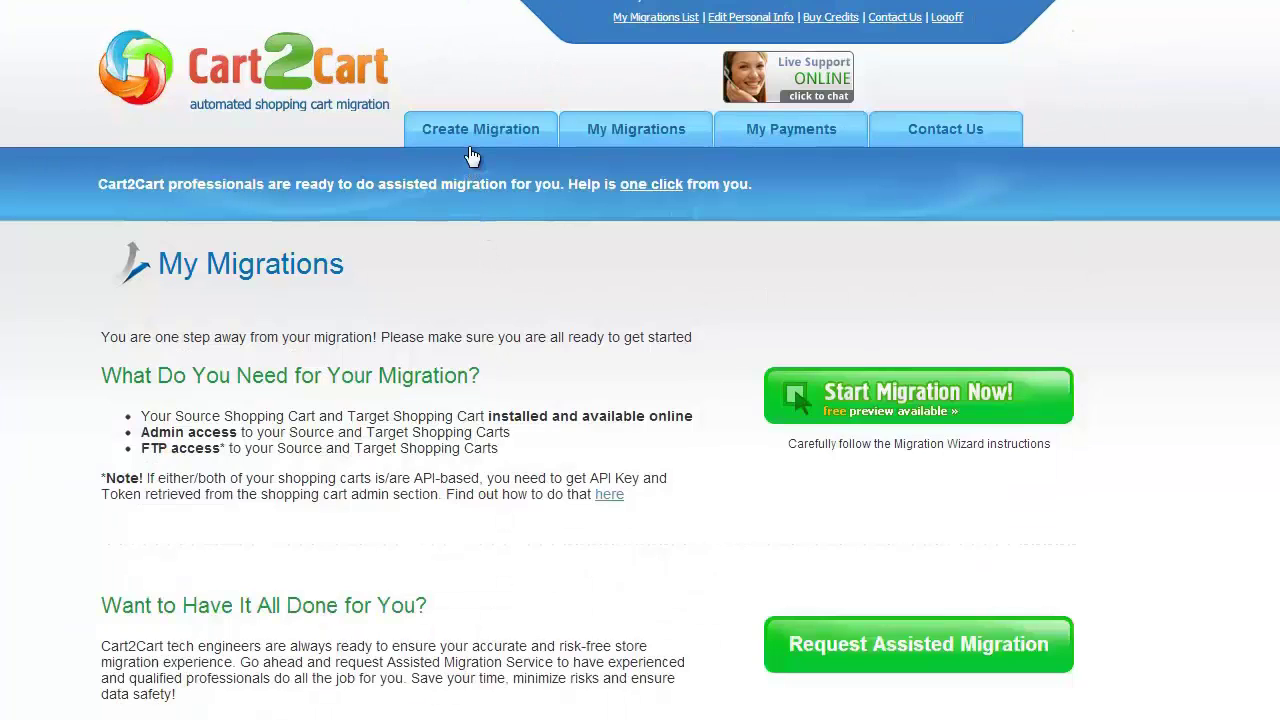
Create a new migration with osCommerce 2.2.x, 2.3.x as the source cart type.
{"action": "left_click", "coordinate": [470, 159]}
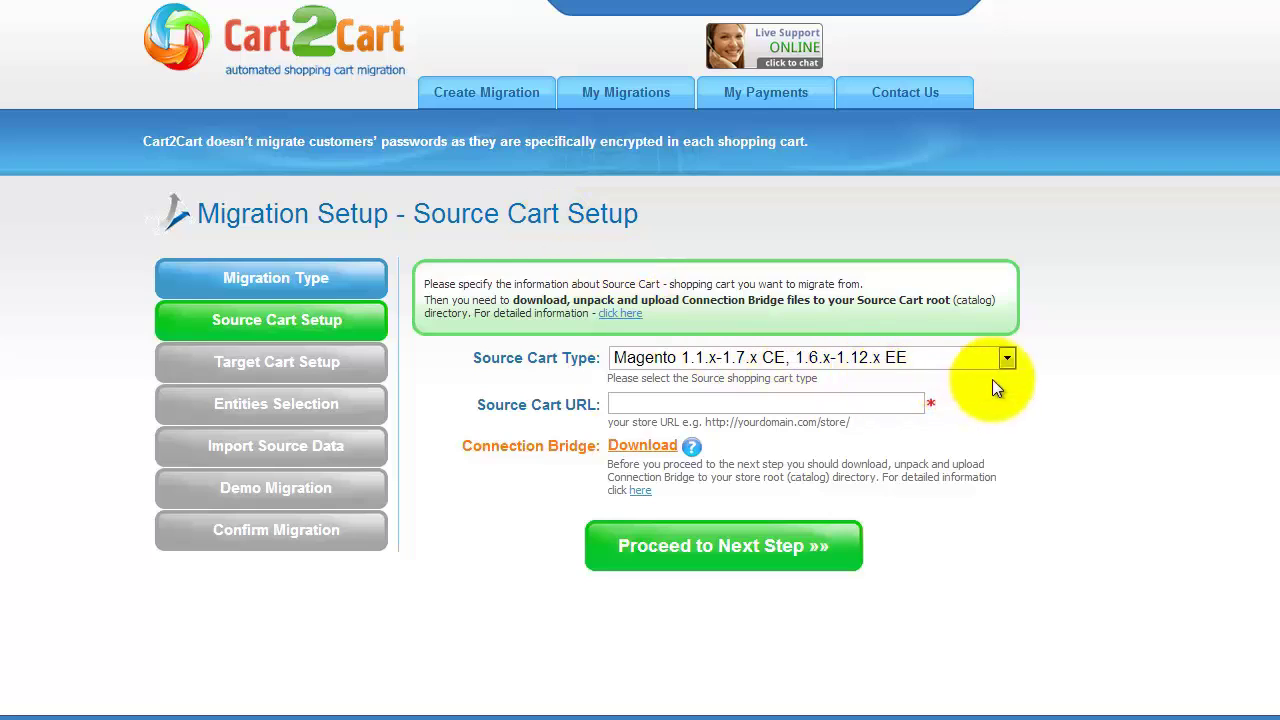
{"action": "left_click", "coordinate": [1008, 357]}
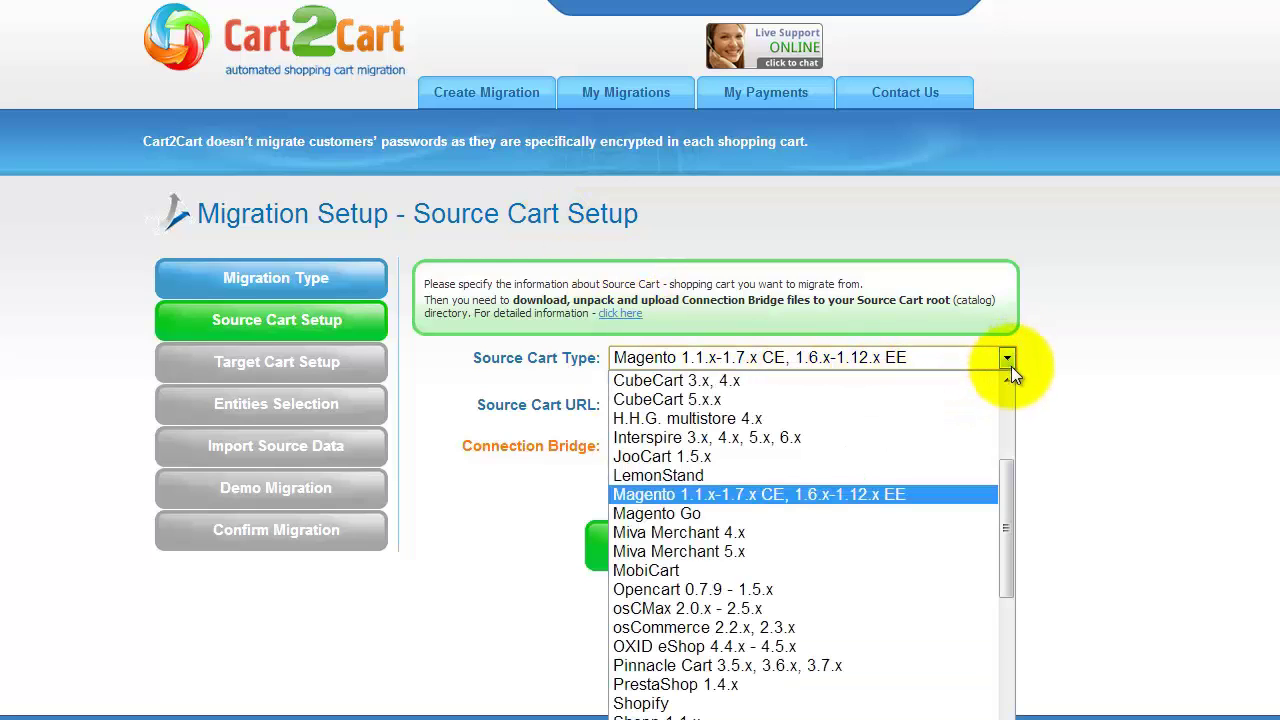
{"action": "left_click_drag", "start_coordinate": [1006, 476], "coordinate": [1007, 508]}
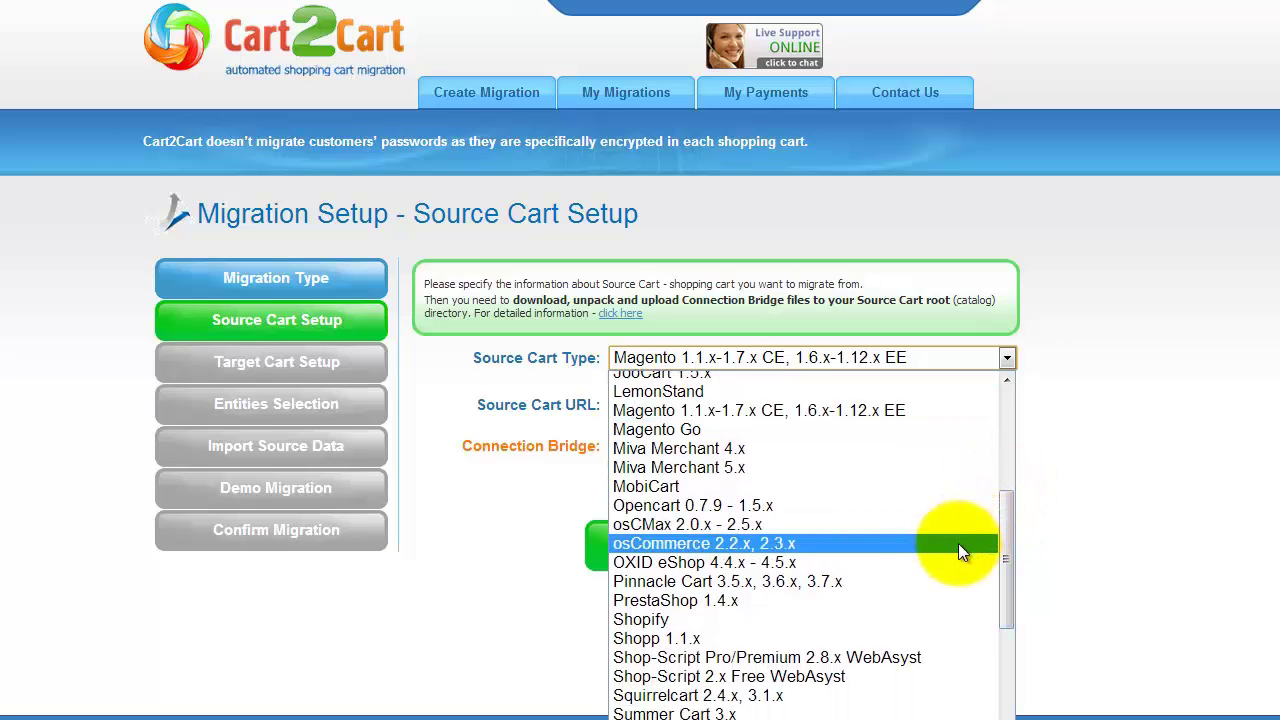
{"action": "left_click", "coordinate": [958, 543]}
{"action": "left_click", "coordinate": [890, 402]}
{"action": "type", "text": "www.yourstore.com"}
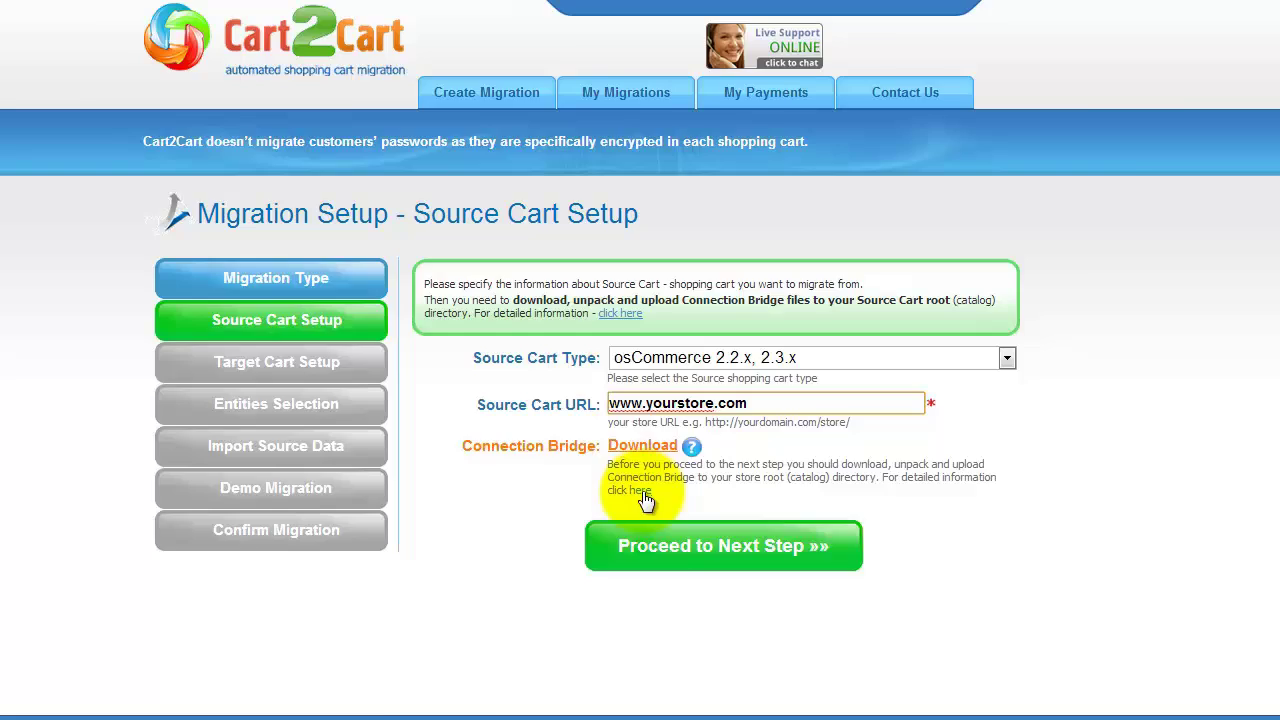
{"action": "left_click", "coordinate": [640, 490]}
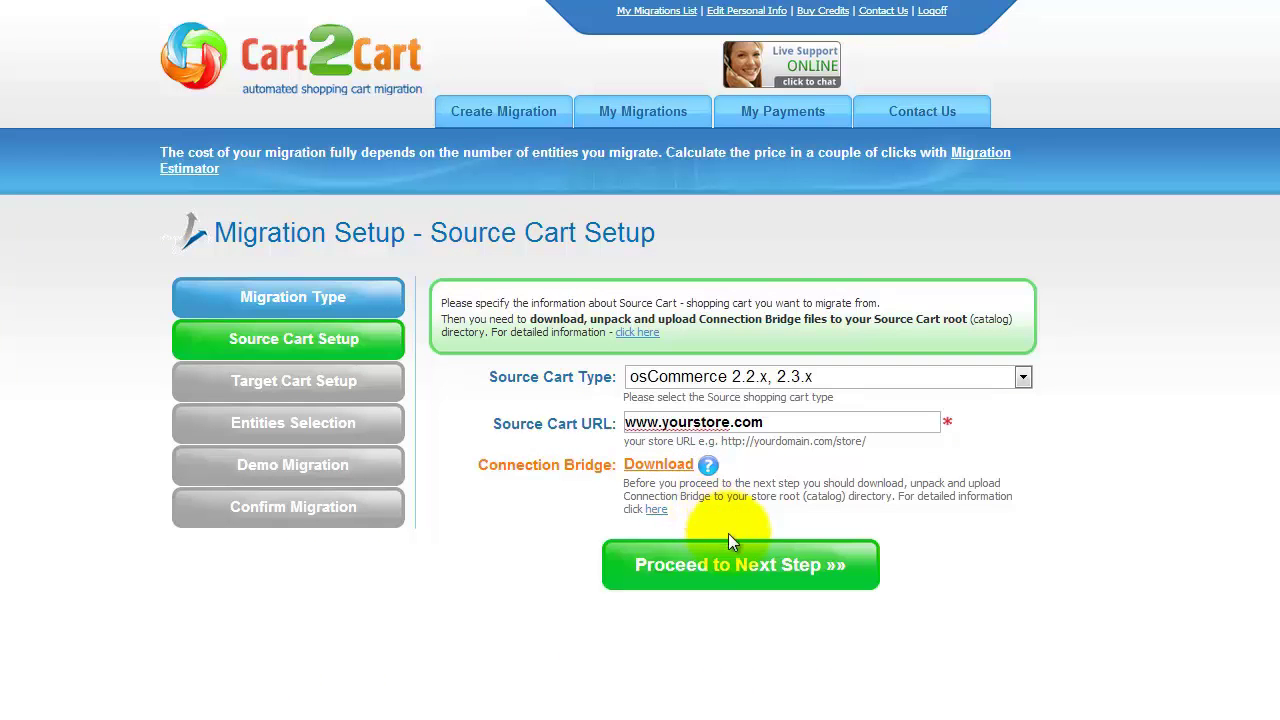
{"action": "left_click", "coordinate": [729, 562]}
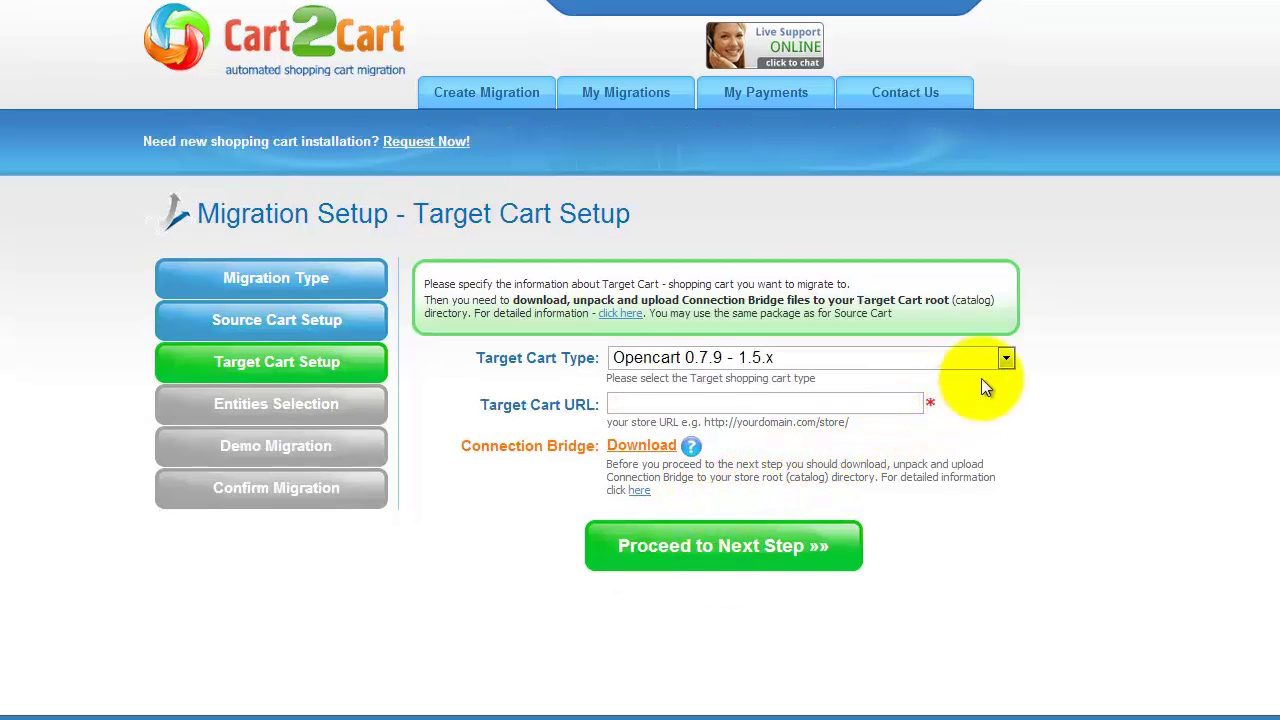
{"action": "left_click", "coordinate": [1006, 358]}
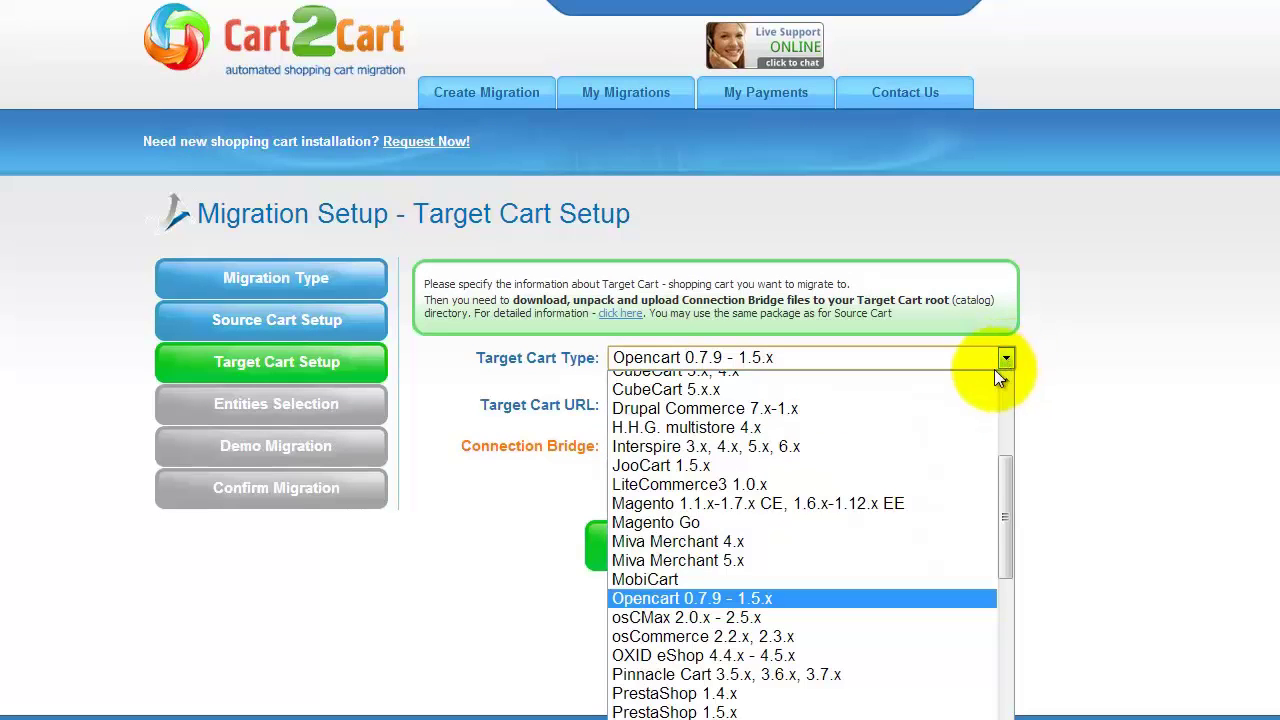
{"action": "left_click", "coordinate": [904, 514]}
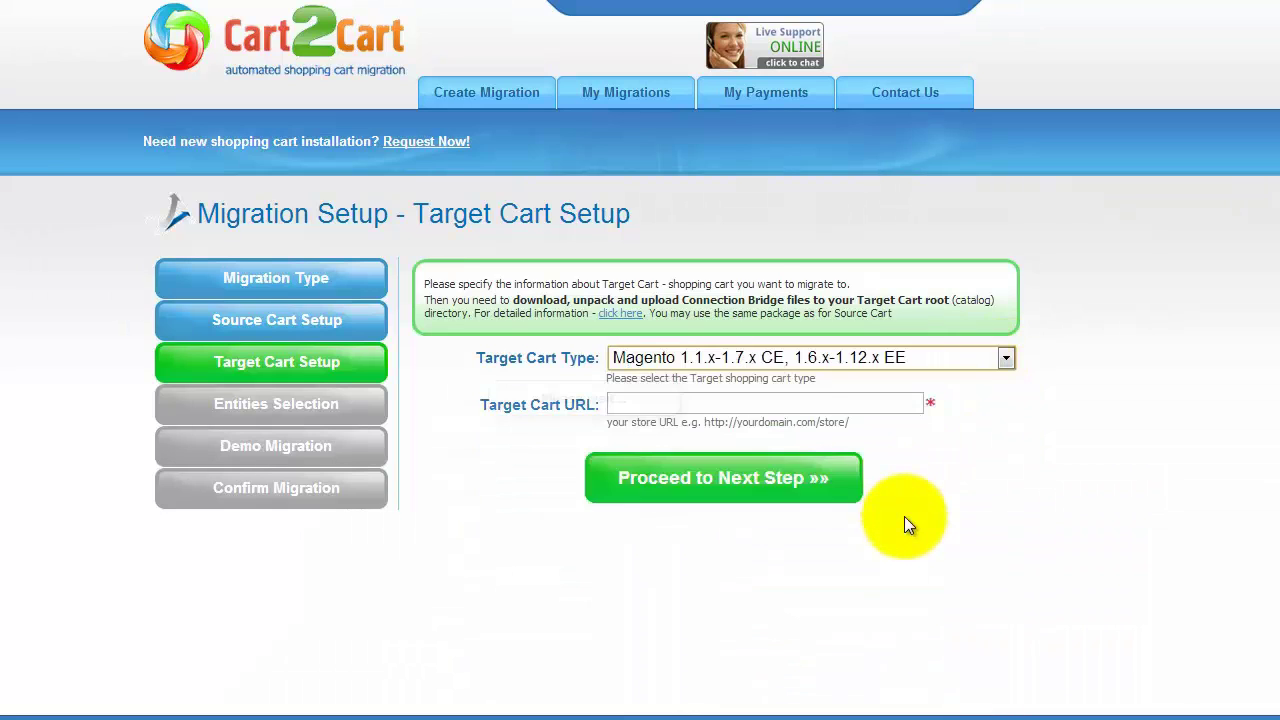
{"action": "left_click", "coordinate": [810, 402]}
{"action": "type", "text": "www.you"}
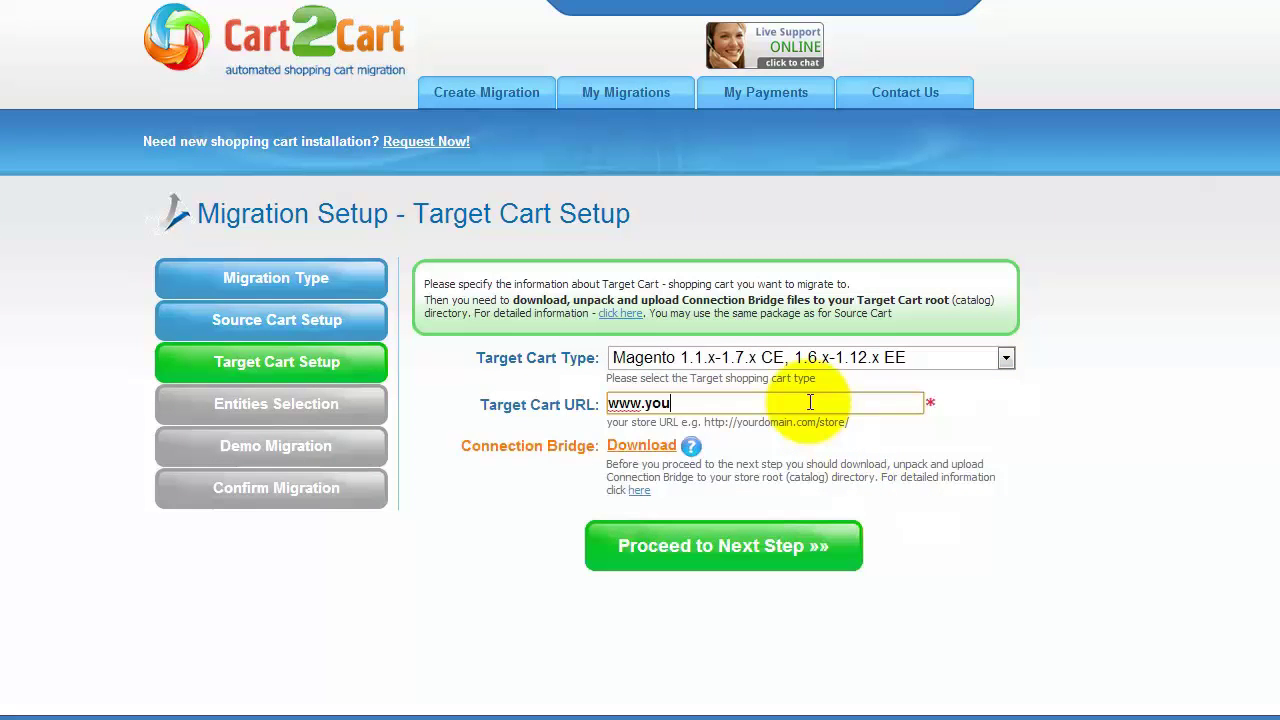
{"action": "type", "text": "rmagentostore.com"}
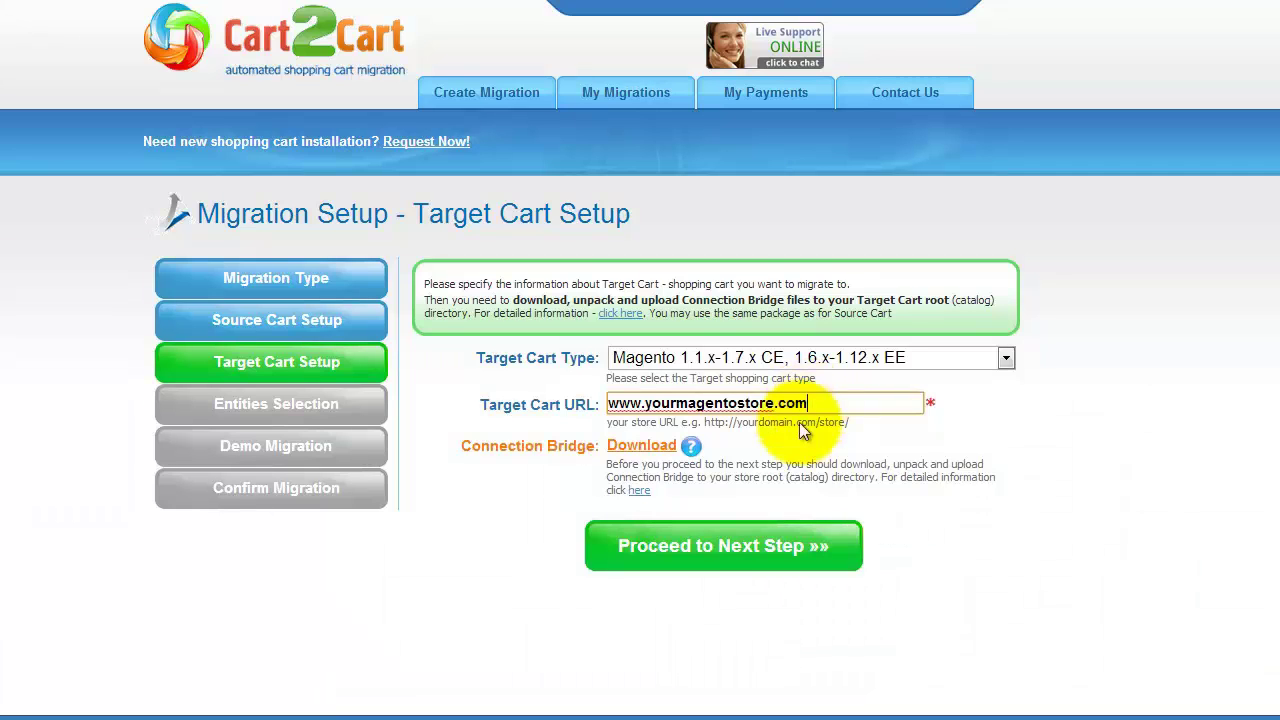
{"action": "left_click", "coordinate": [730, 545]}
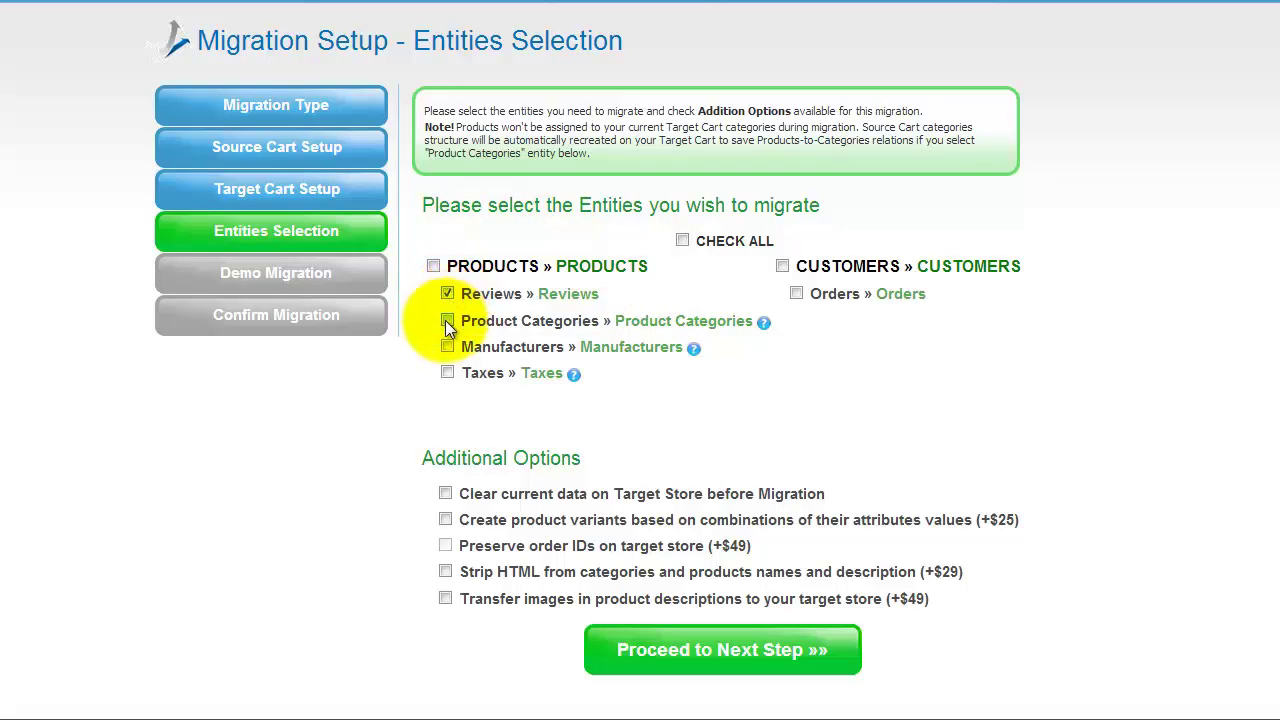
Select all entities for migration, including manufacturers and customers, using Check All.
{"action": "left_click", "coordinate": [448, 346]}
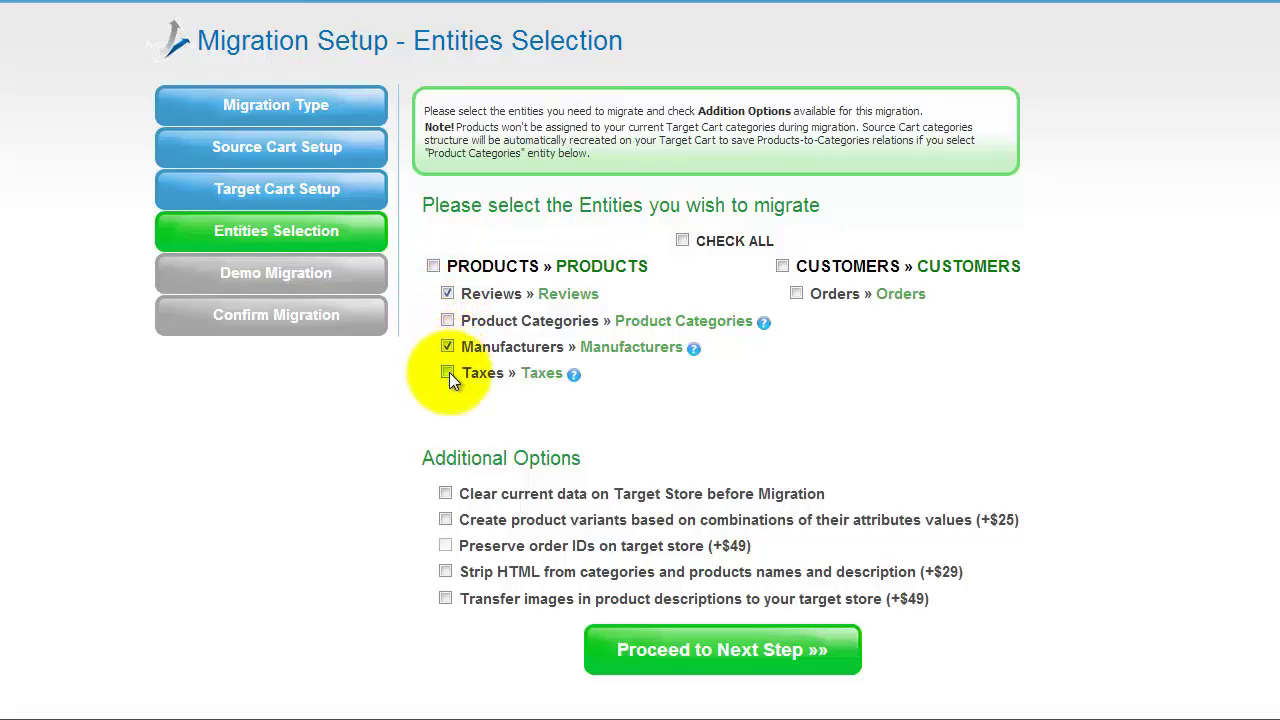
{"action": "left_click", "coordinate": [784, 266]}
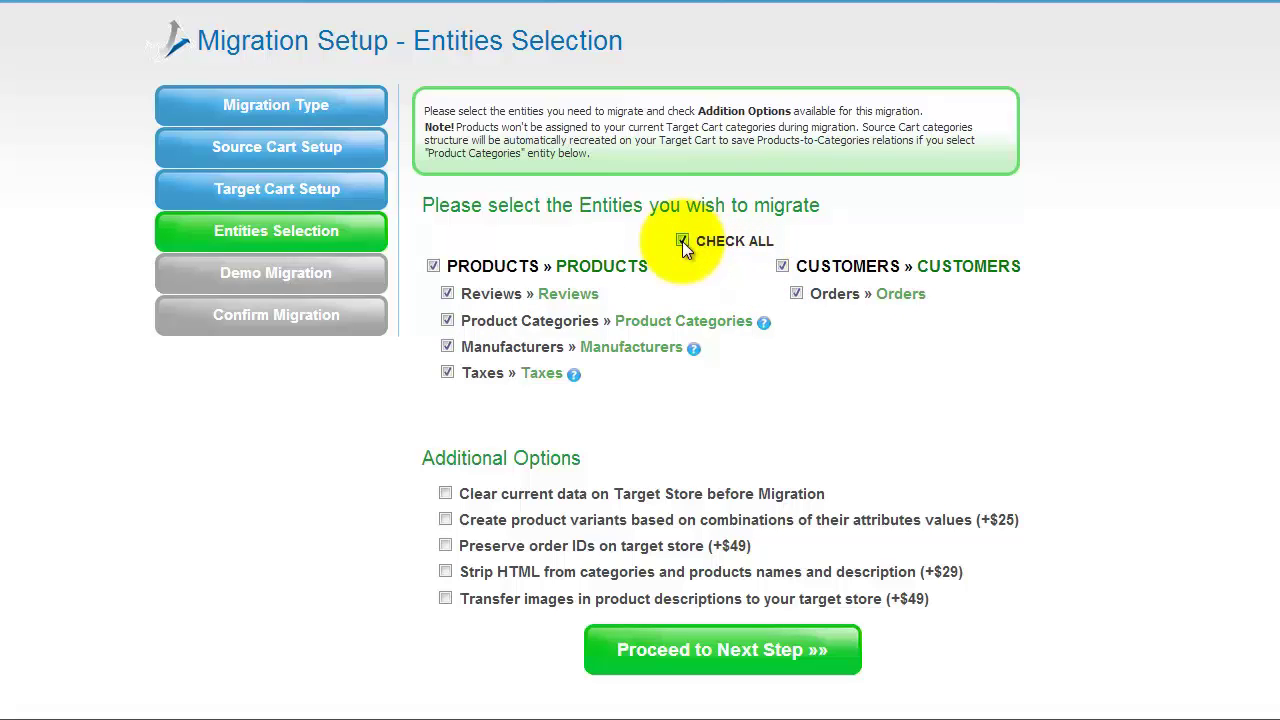
{"action": "left_click", "coordinate": [682, 241]}
{"action": "left_click", "coordinate": [682, 241]}
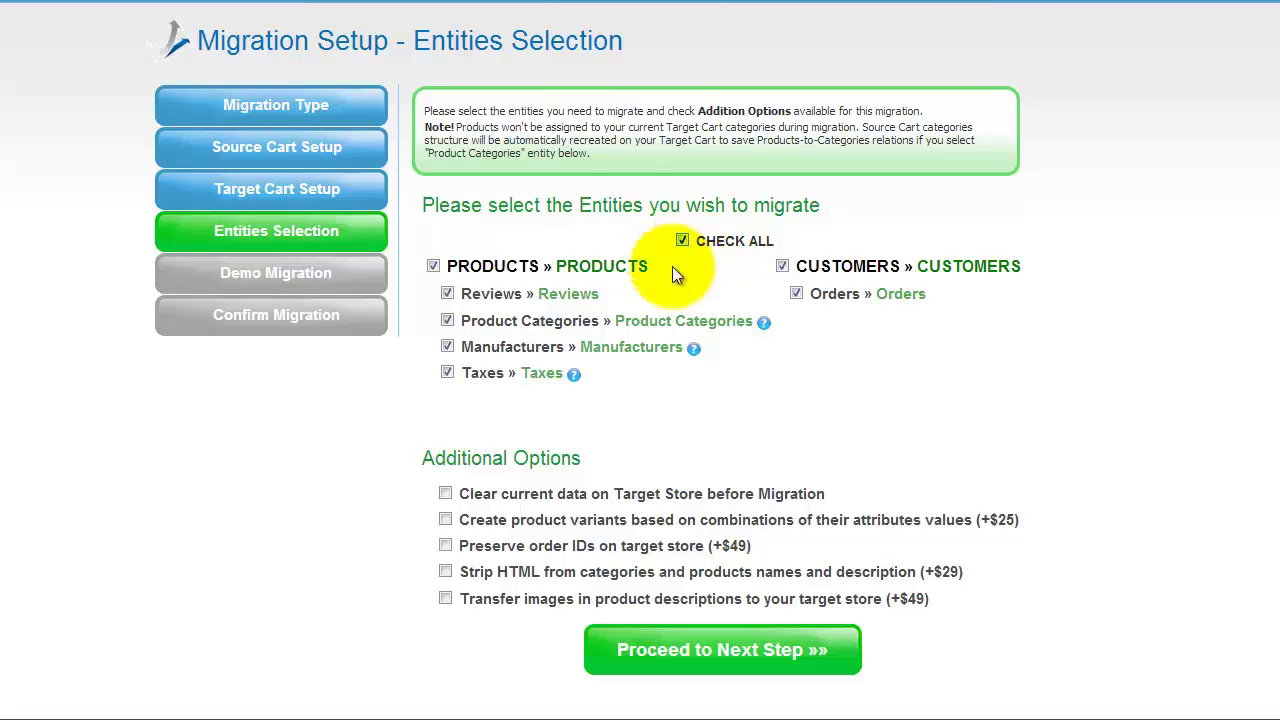
Try each additional option, leave them all unticked, and proceed to the next step.
{"action": "left_click", "coordinate": [443, 495]}
{"action": "left_click", "coordinate": [443, 495]}
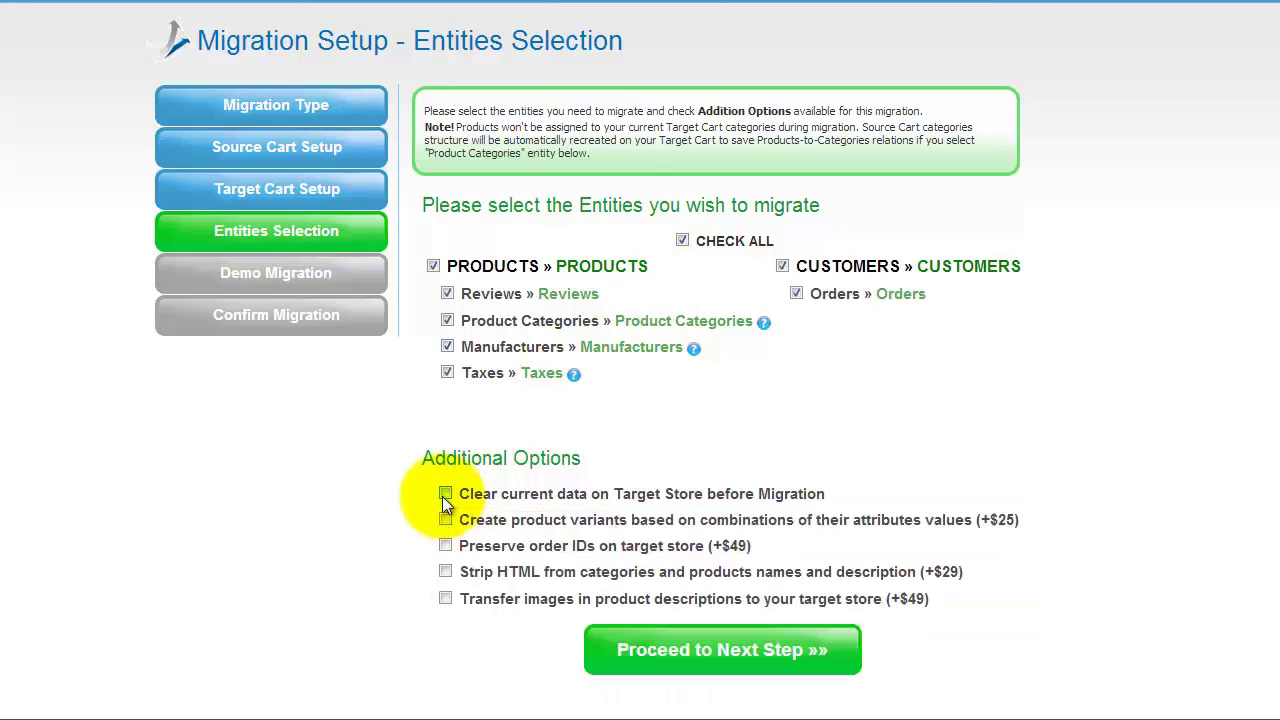
{"action": "left_click", "coordinate": [447, 520]}
{"action": "left_click", "coordinate": [447, 520]}
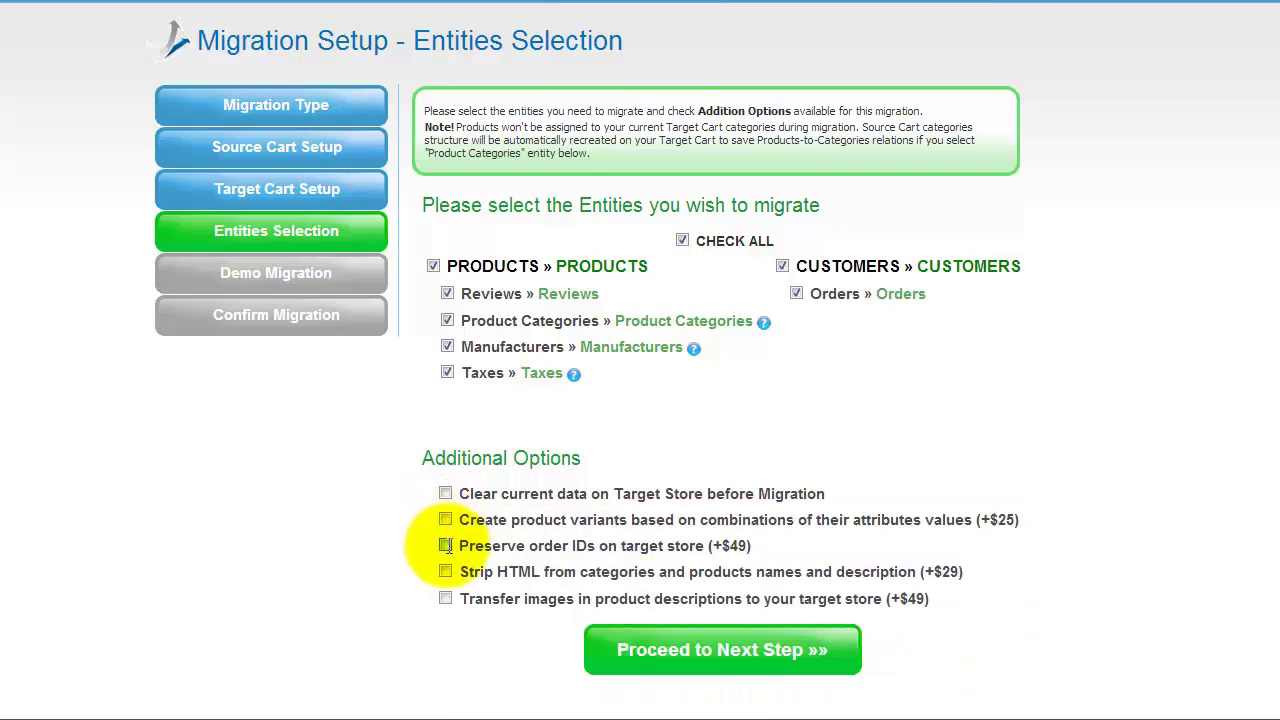
{"action": "left_click", "coordinate": [445, 493]}
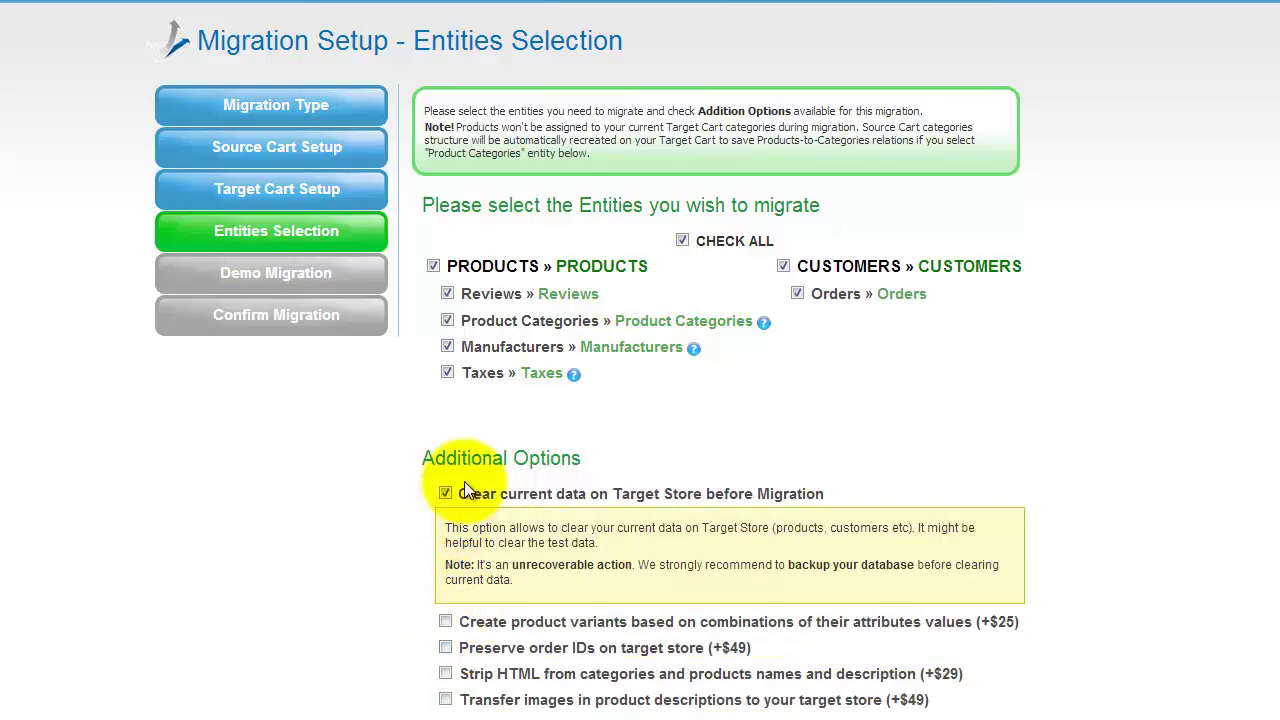
{"action": "left_click", "coordinate": [445, 493]}
{"action": "left_click", "coordinate": [445, 571]}
{"action": "left_click", "coordinate": [445, 571]}
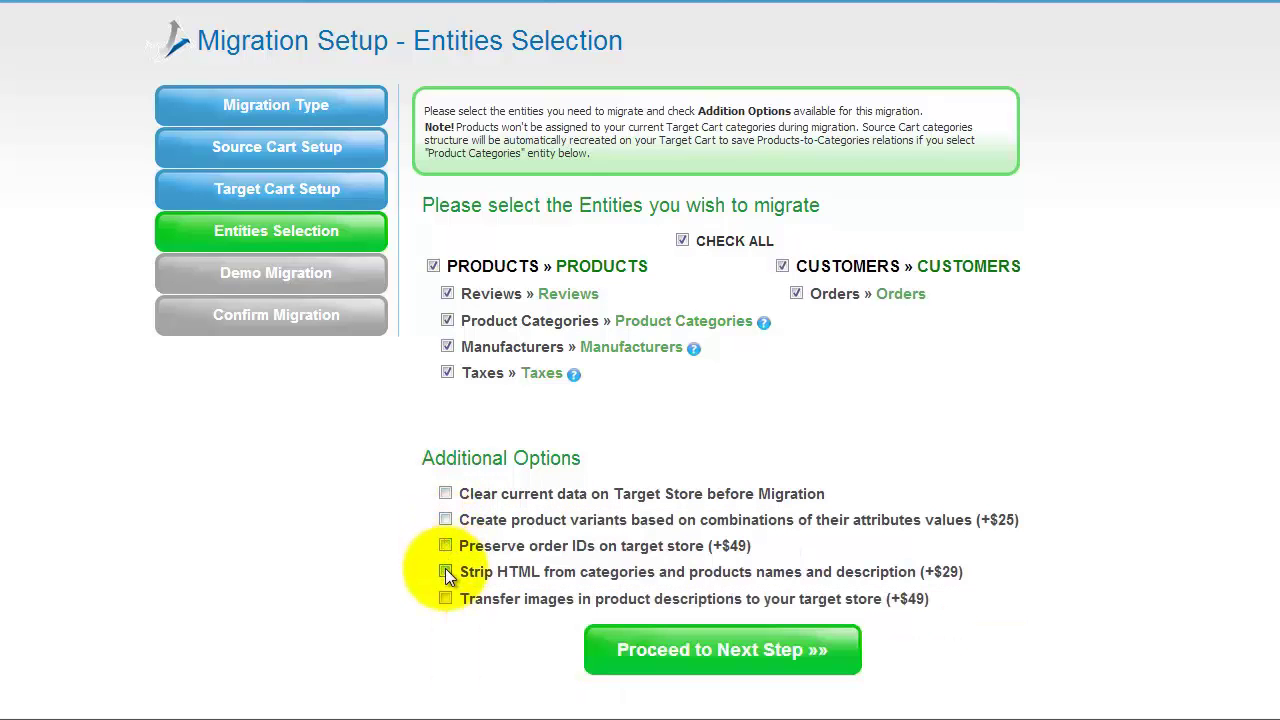
{"action": "left_click", "coordinate": [445, 598]}
{"action": "left_click", "coordinate": [445, 598]}
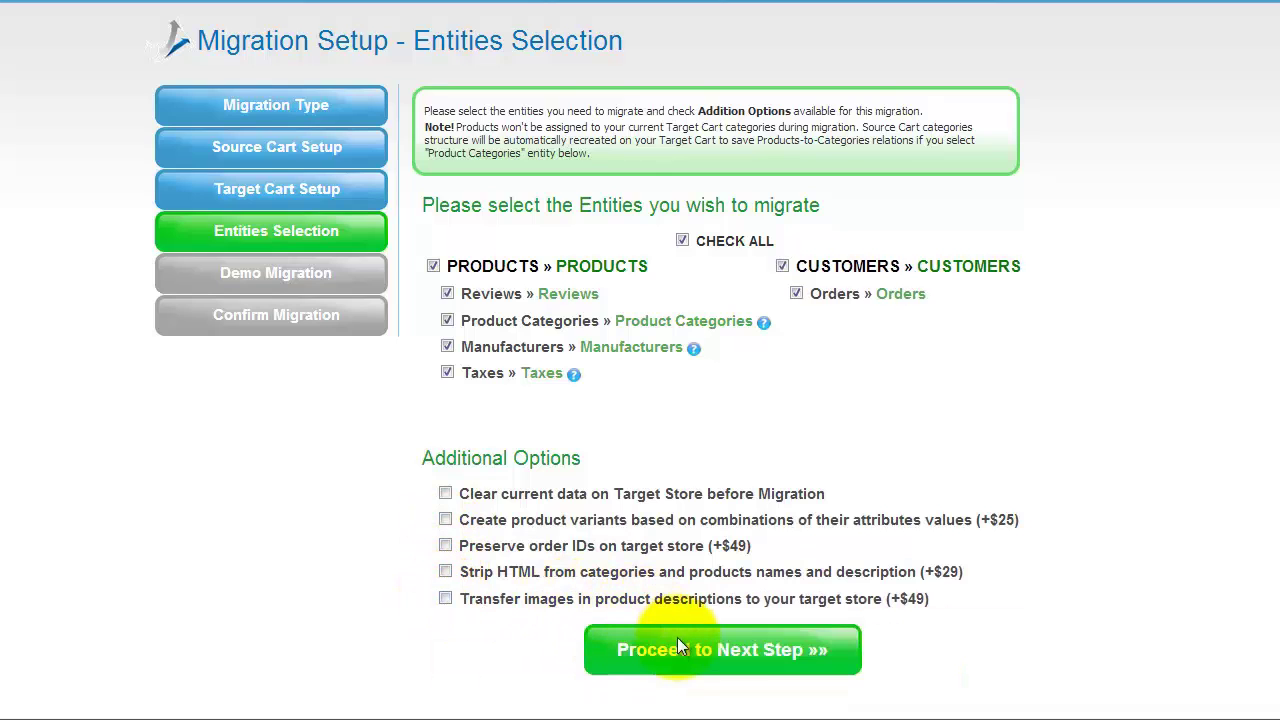
{"action": "left_click", "coordinate": [677, 640]}
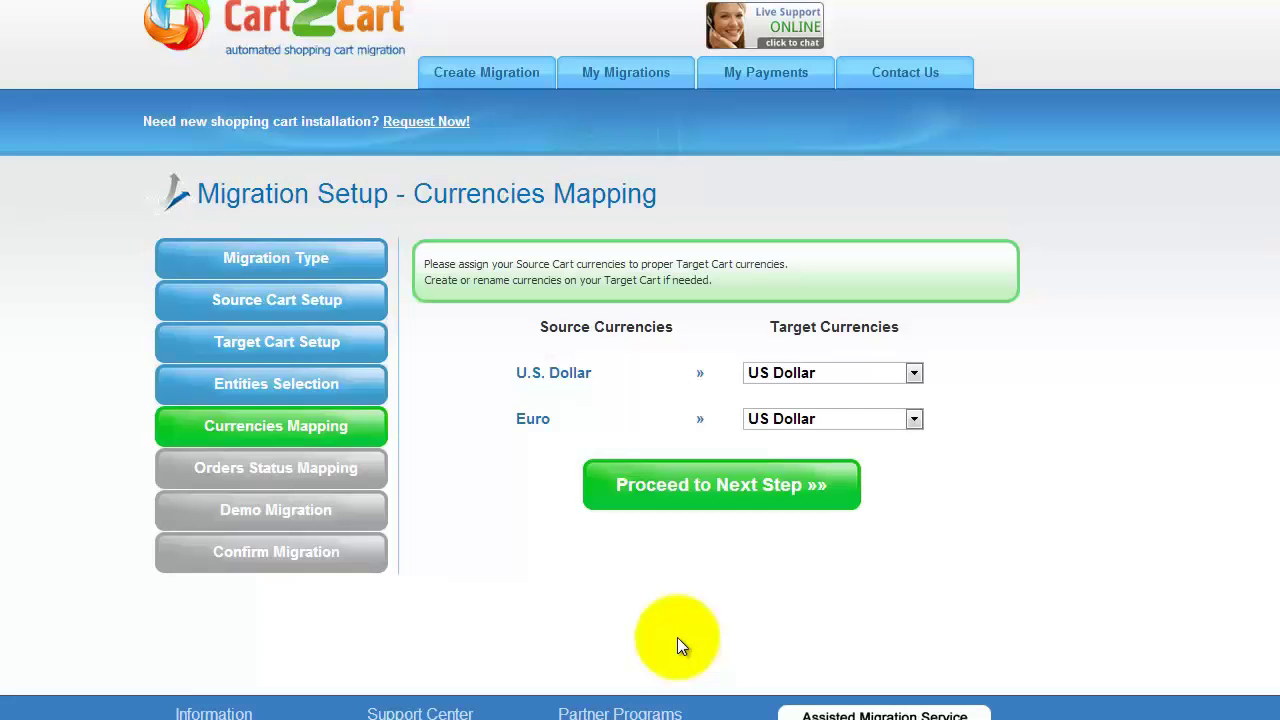
Map both U.S. Dollar and Euro to US Dollar and proceed to order status mapping.
{"action": "left_click", "coordinate": [915, 372]}
{"action": "left_click", "coordinate": [915, 372]}
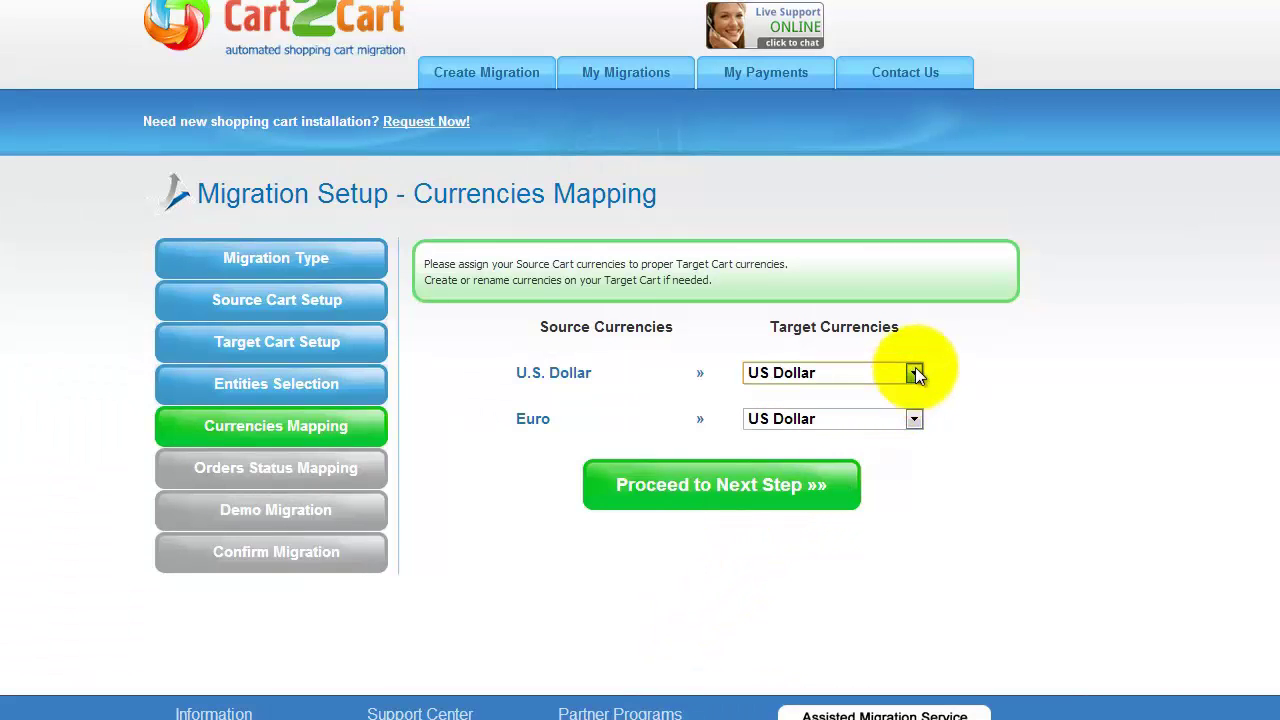
{"action": "left_click", "coordinate": [913, 420]}
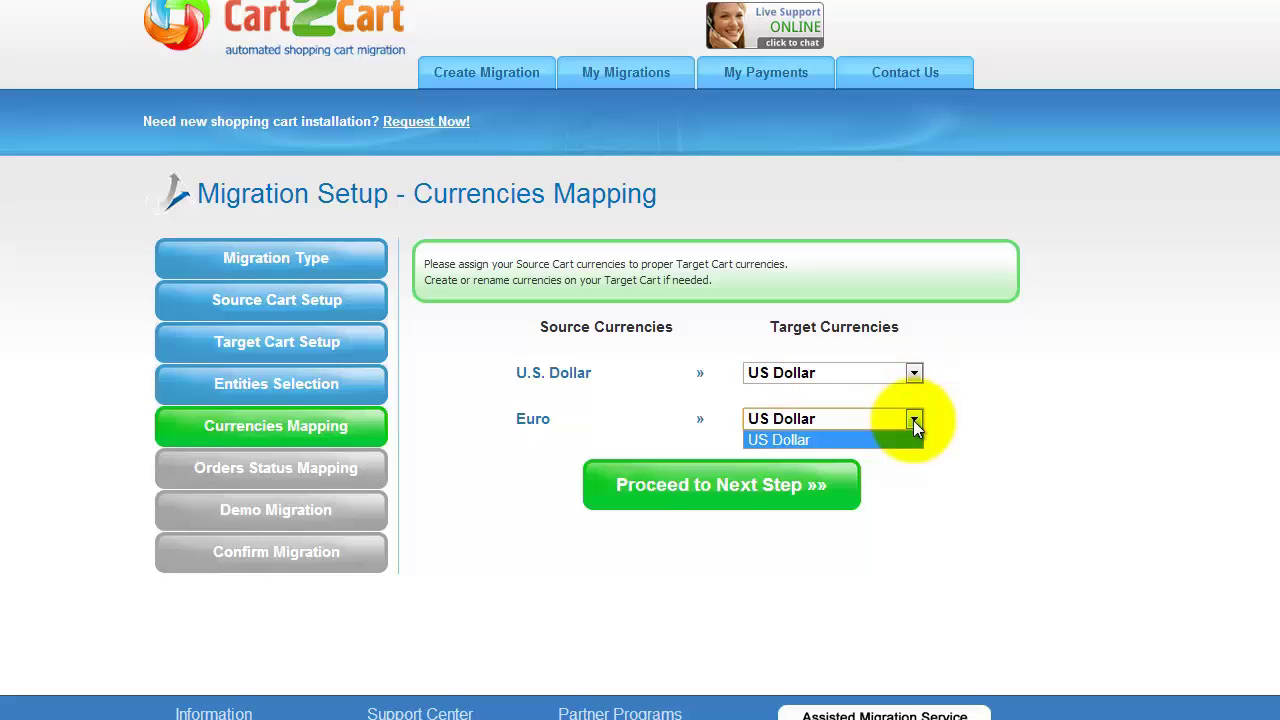
{"action": "left_click", "coordinate": [913, 420]}
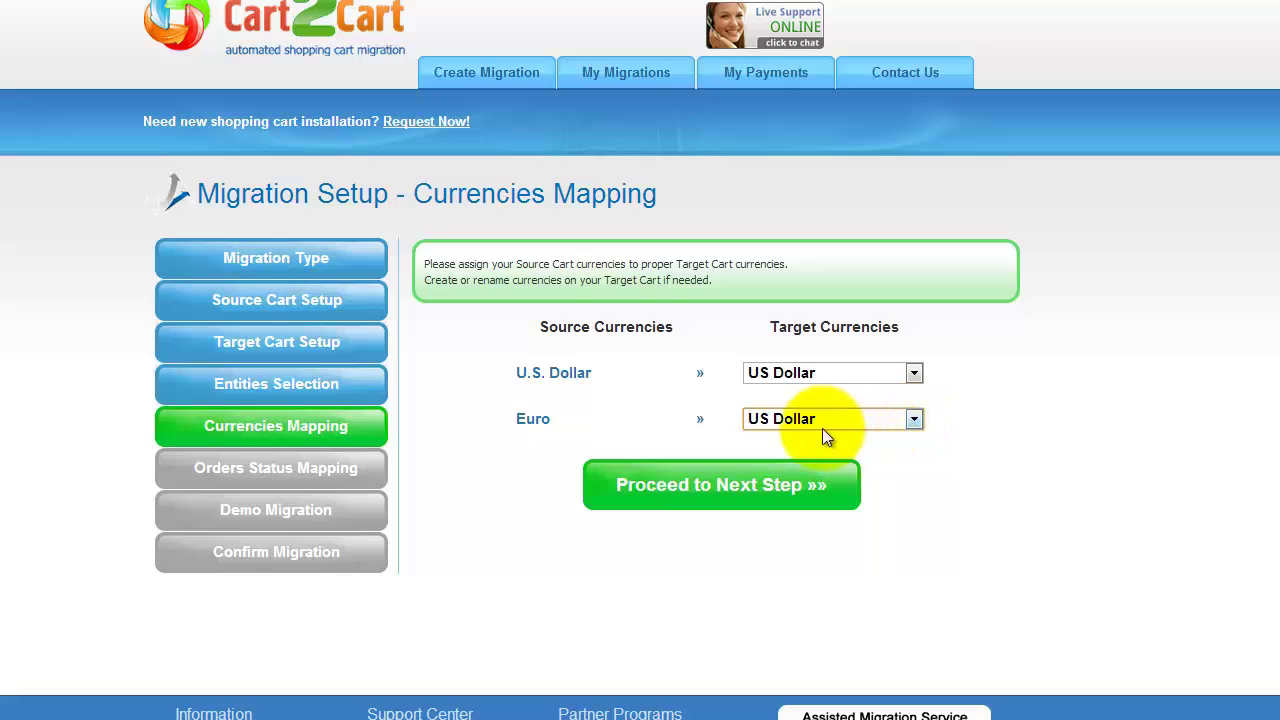
{"action": "left_click", "coordinate": [716, 484]}
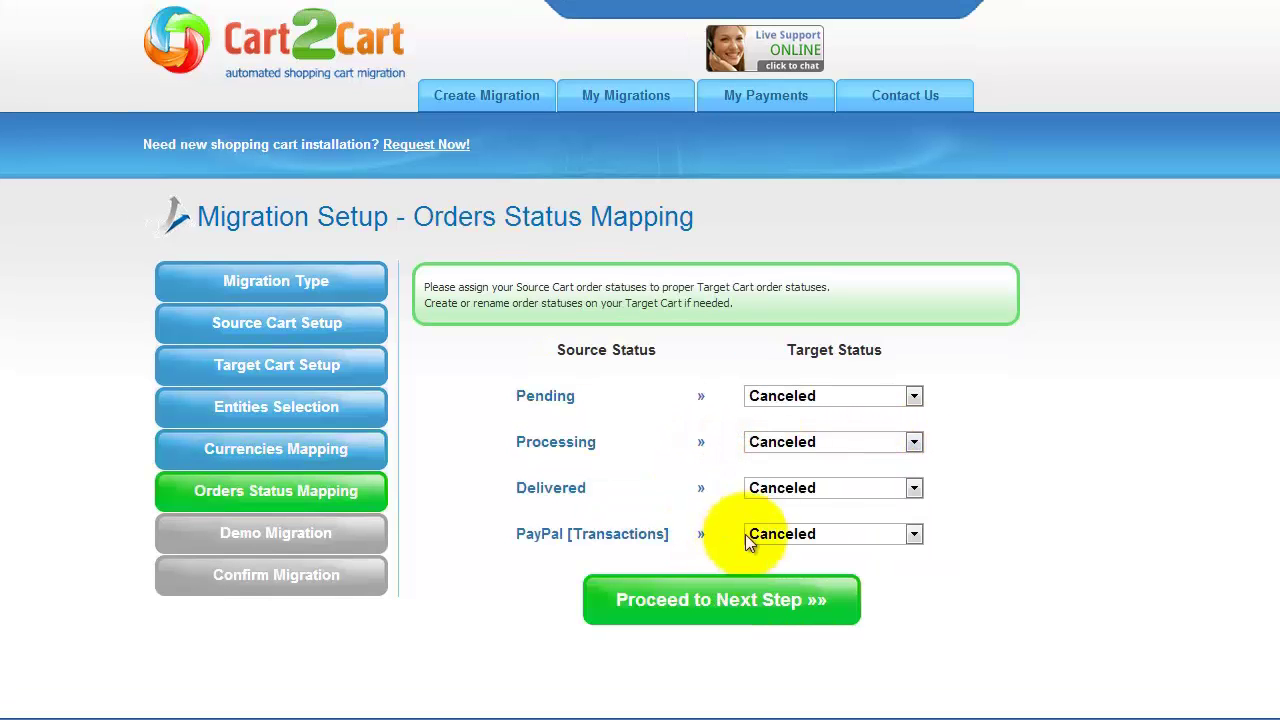
Map Pending to Pending, Processing to Processing, Delivered to Closed, then proceed to the demo.
{"action": "left_click", "coordinate": [914, 396]}
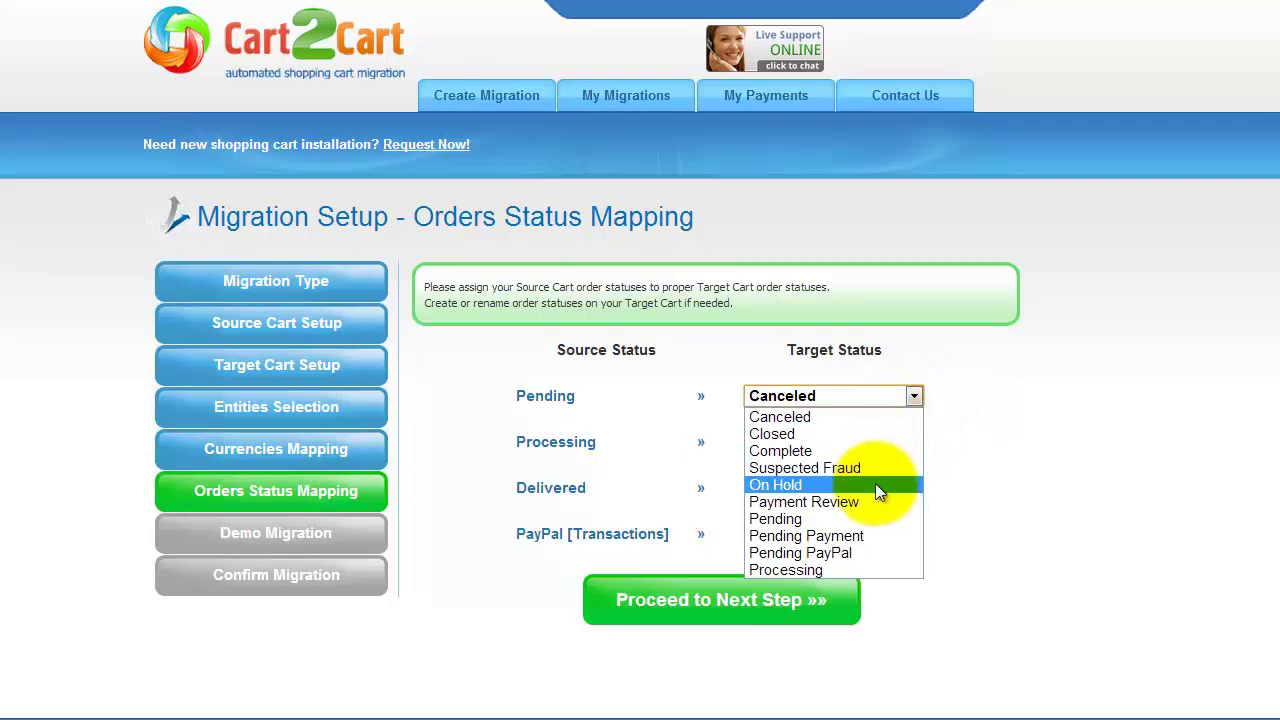
{"action": "left_click", "coordinate": [872, 517]}
{"action": "left_click", "coordinate": [914, 442]}
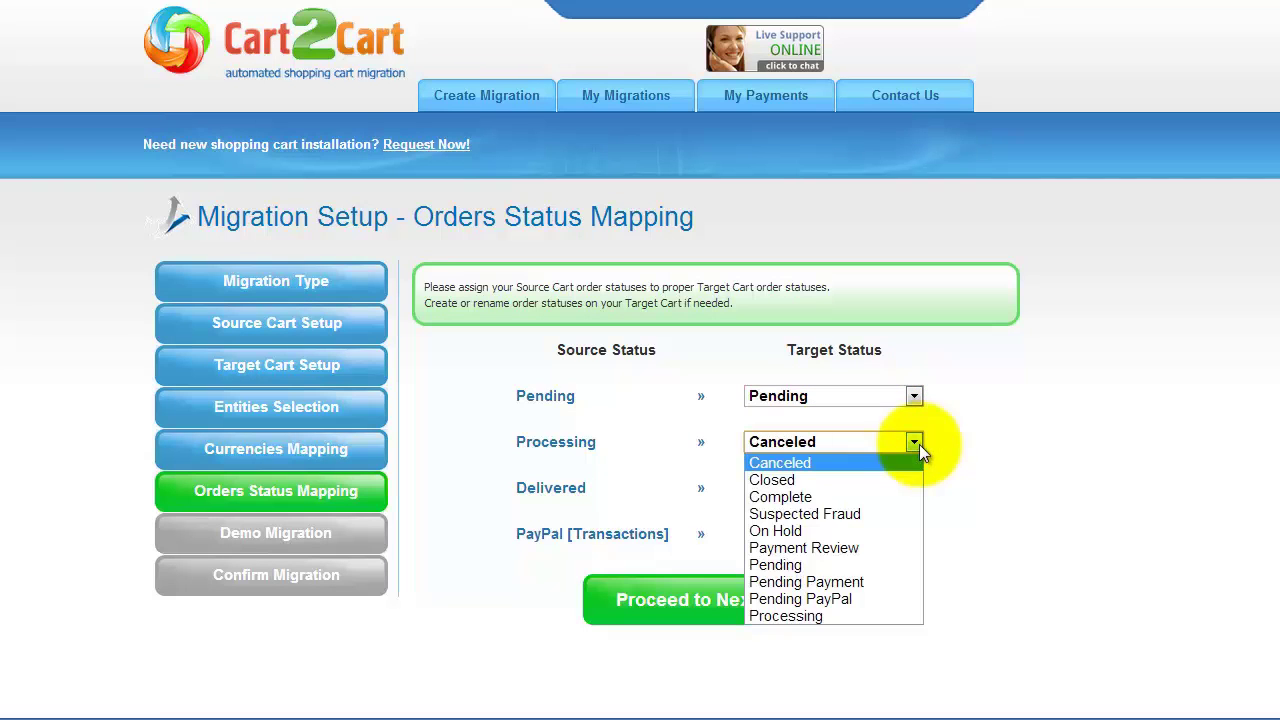
{"action": "left_click", "coordinate": [872, 614]}
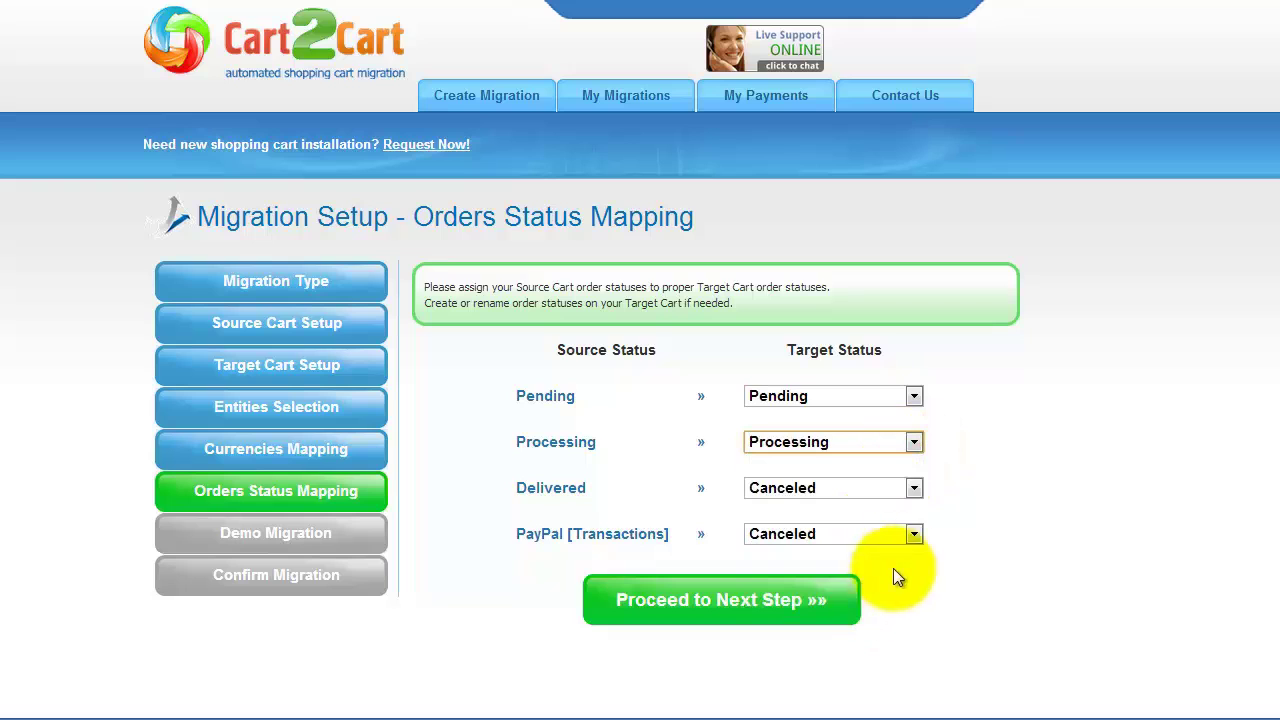
{"action": "left_click", "coordinate": [910, 489]}
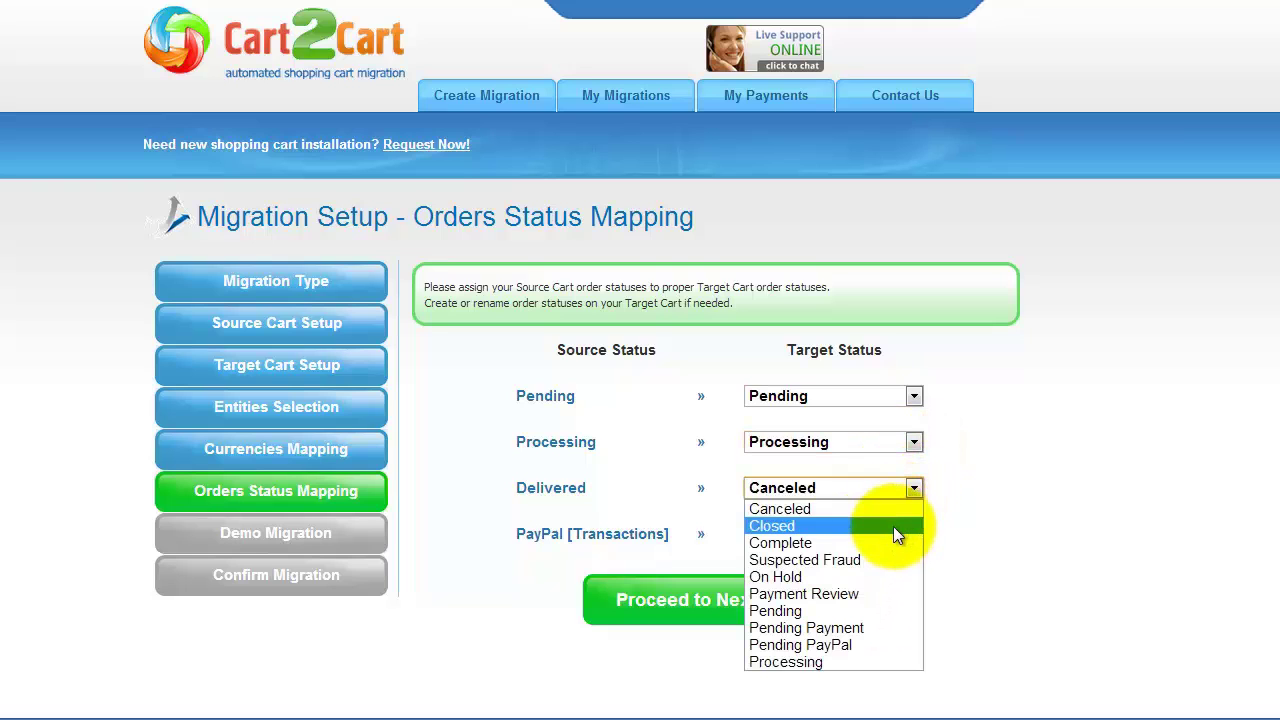
{"action": "left_click", "coordinate": [893, 526]}
{"action": "left_click", "coordinate": [717, 597]}
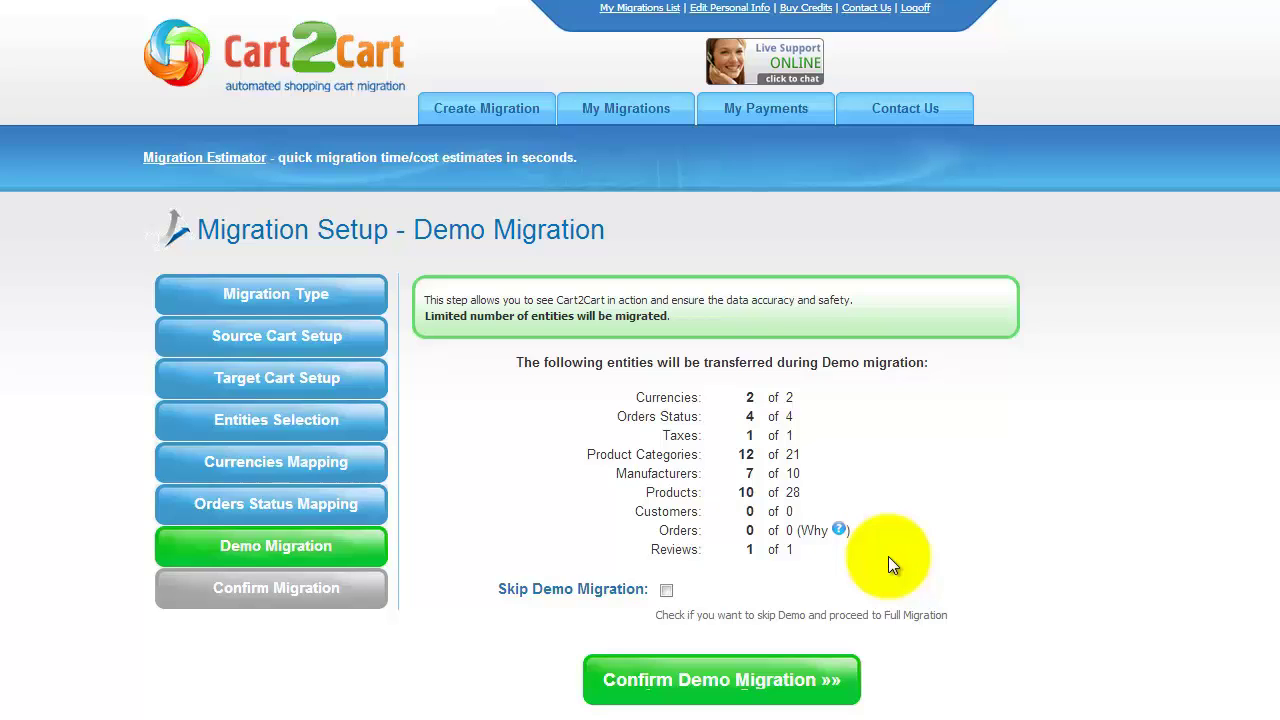
Leave Skip Demo Migration unticked and run the demo migration.
{"action": "left_click", "coordinate": [666, 592]}
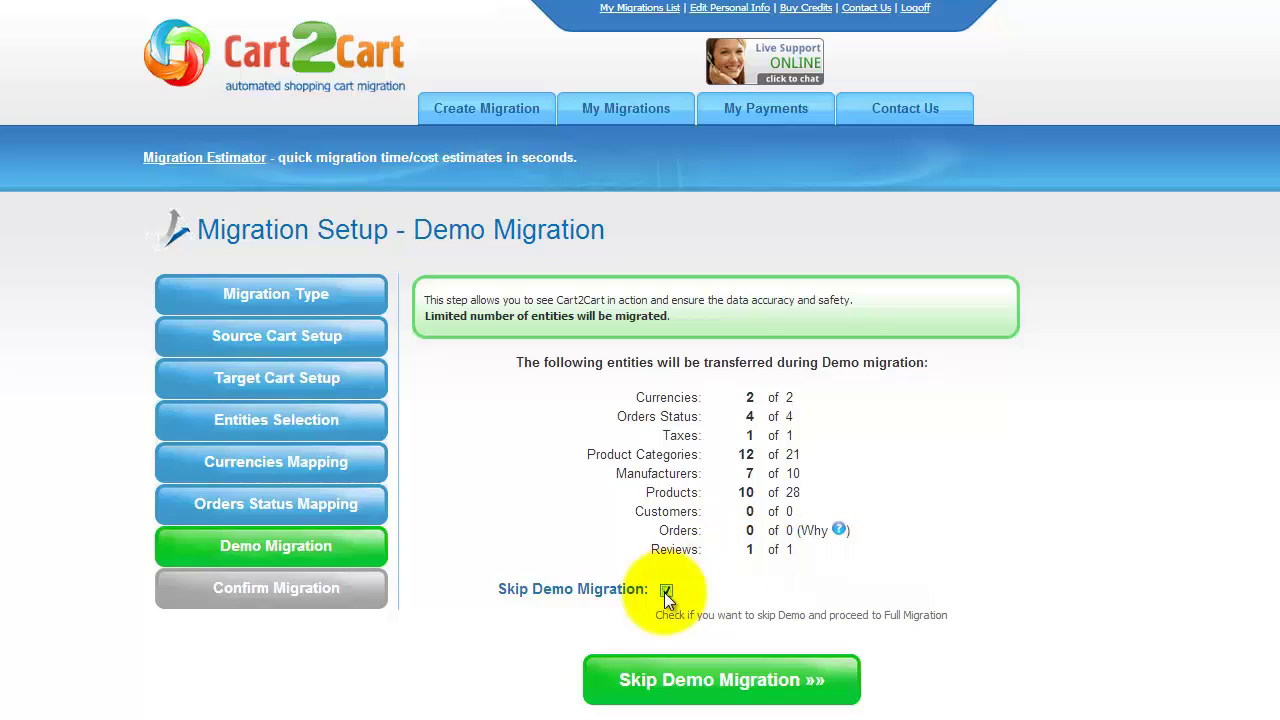
{"action": "left_click", "coordinate": [666, 592]}
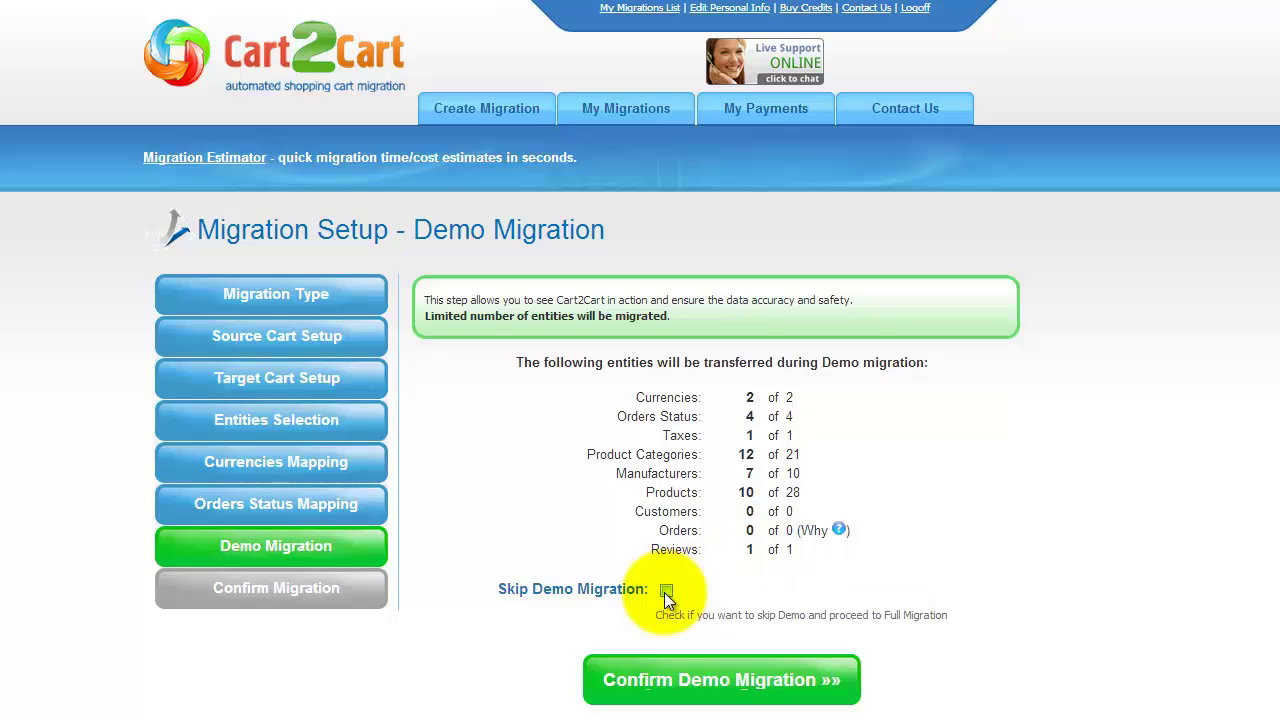
{"action": "left_click", "coordinate": [714, 679]}
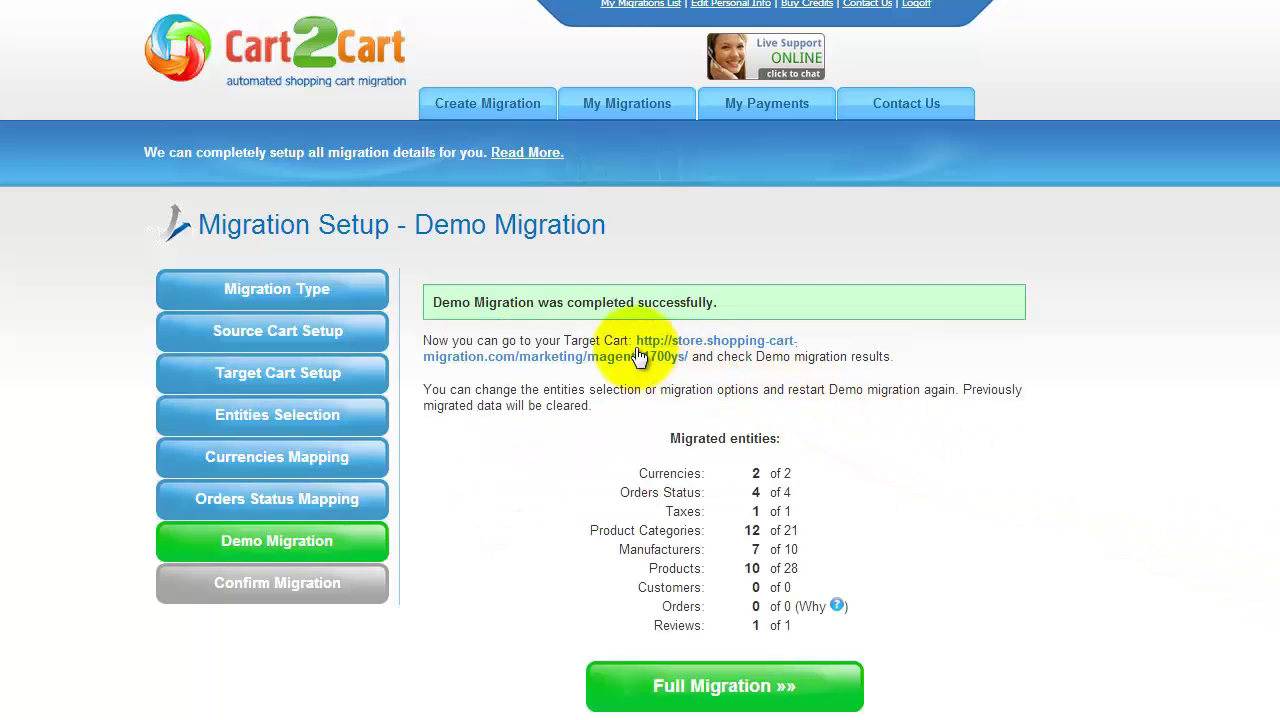
{"action": "left_click", "coordinate": [640, 357]}
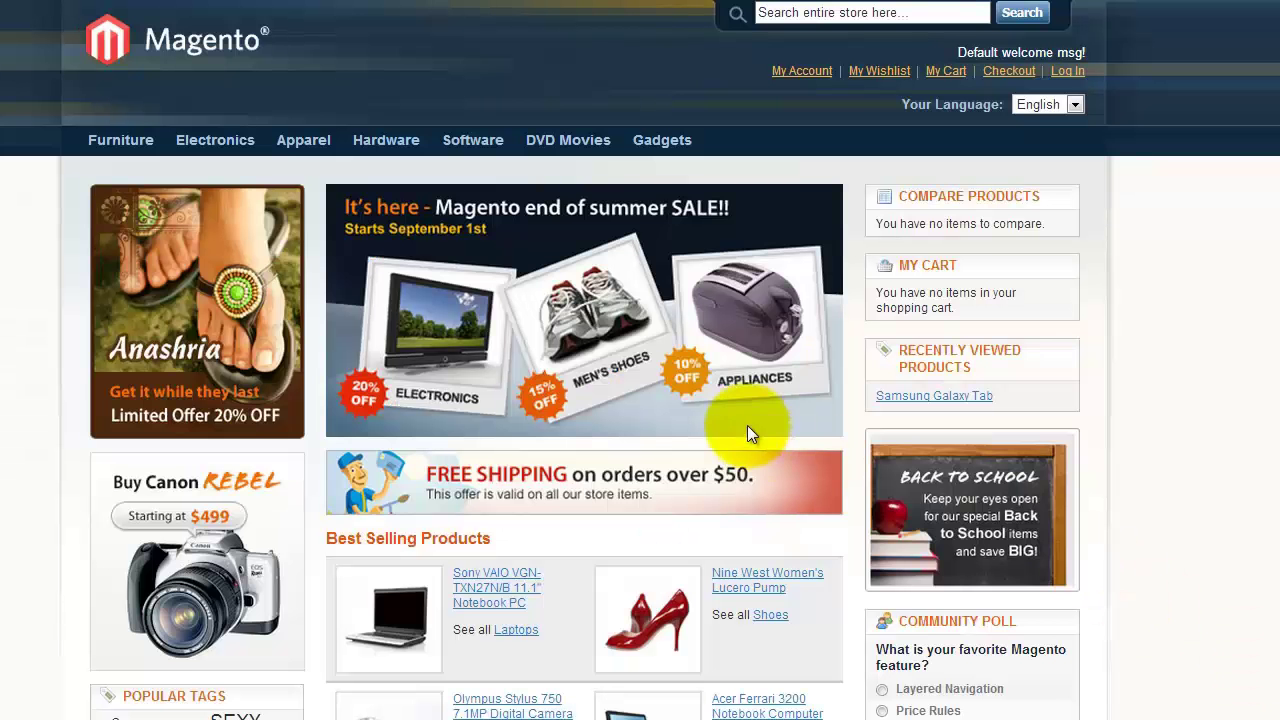
{"action": "left_click", "coordinate": [562, 146]}
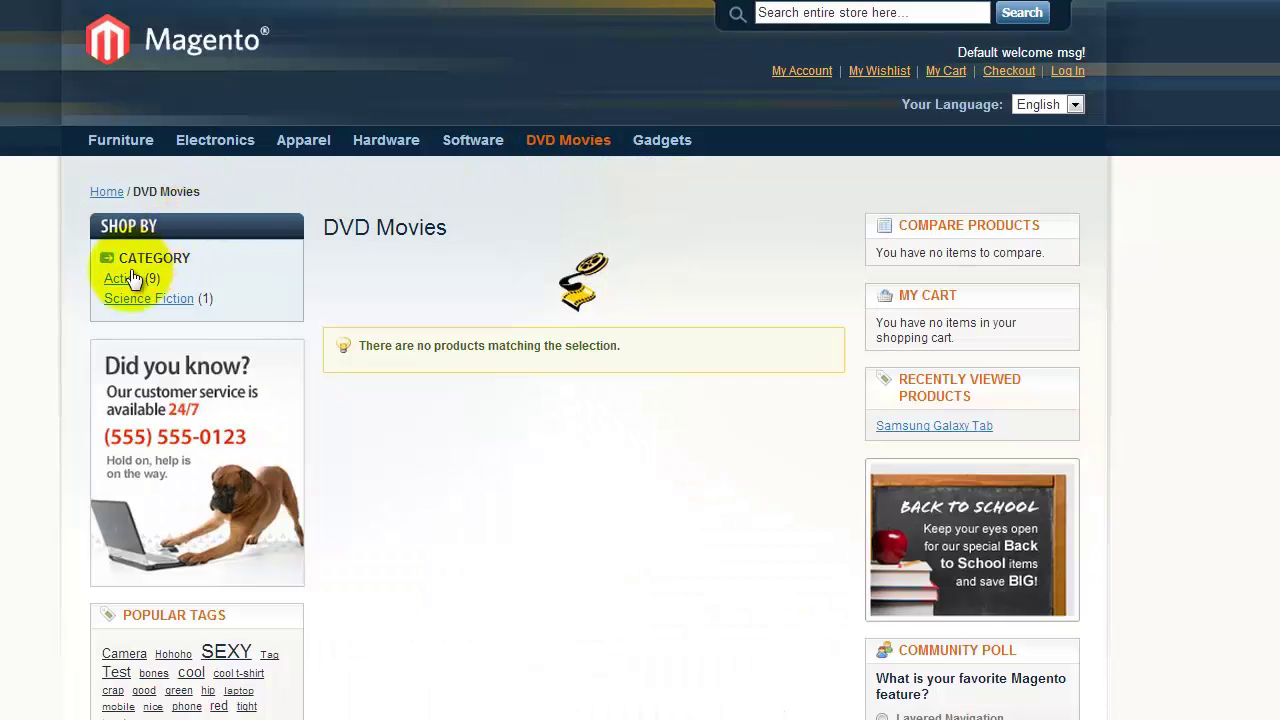
{"action": "left_click", "coordinate": [121, 282]}
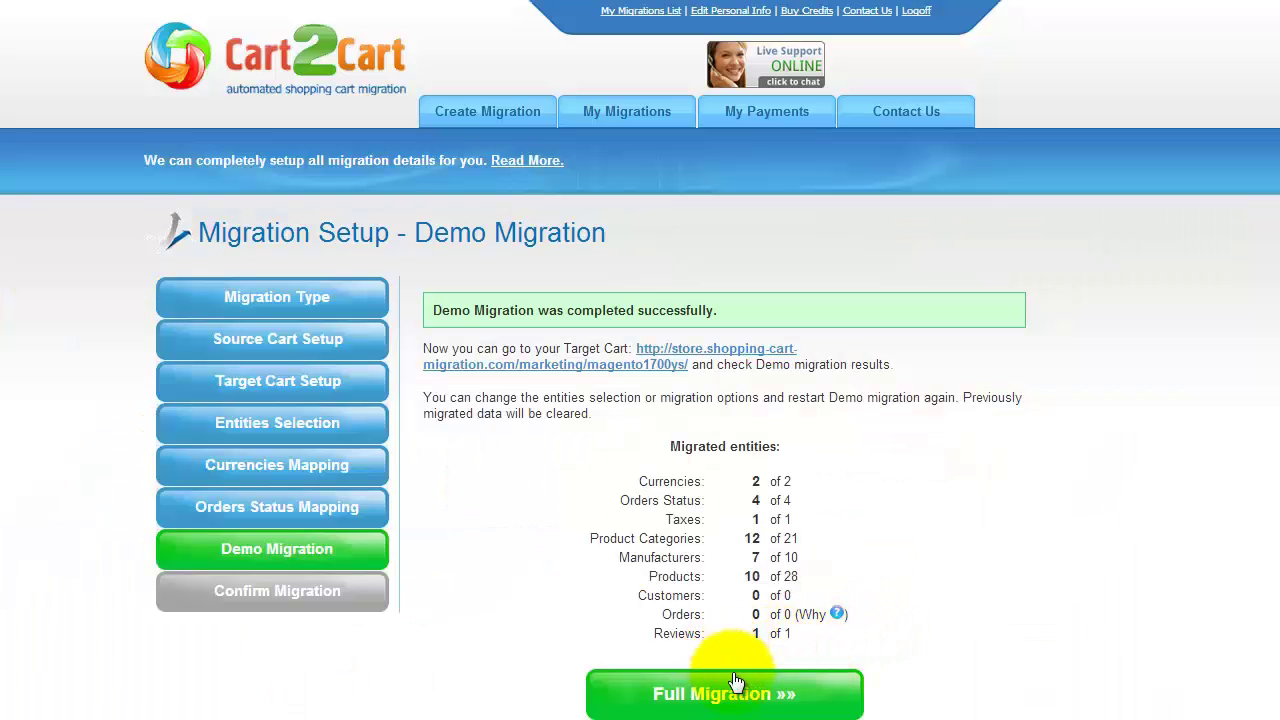
Proceed to the full migration without a discount coupon and start it for $69.00.
{"action": "left_click", "coordinate": [727, 697]}
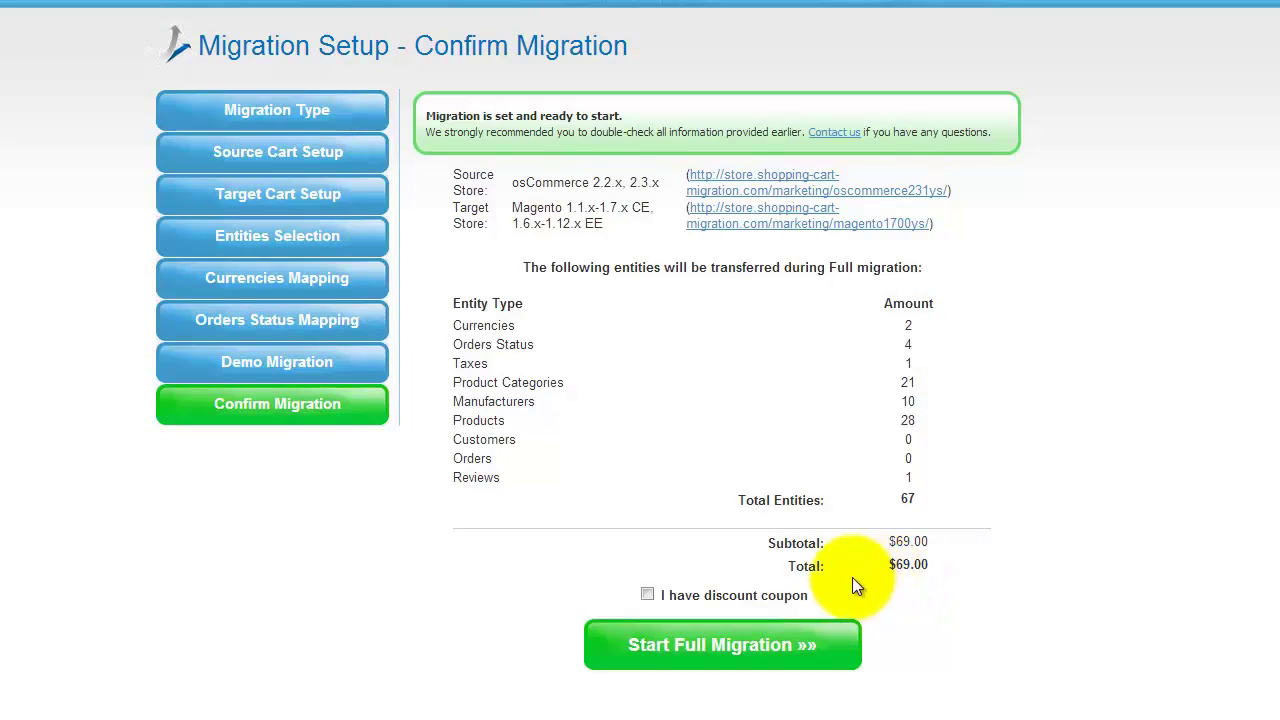
{"action": "left_click", "coordinate": [648, 595]}
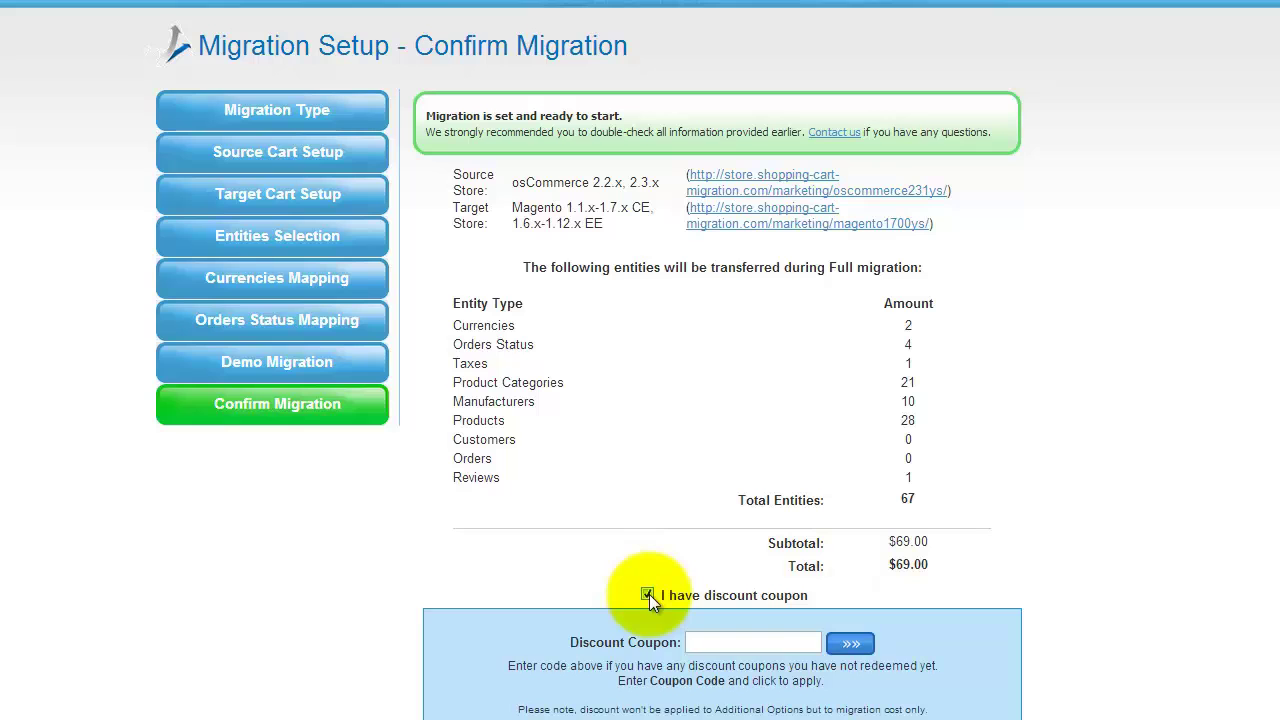
{"action": "left_click", "coordinate": [648, 595]}
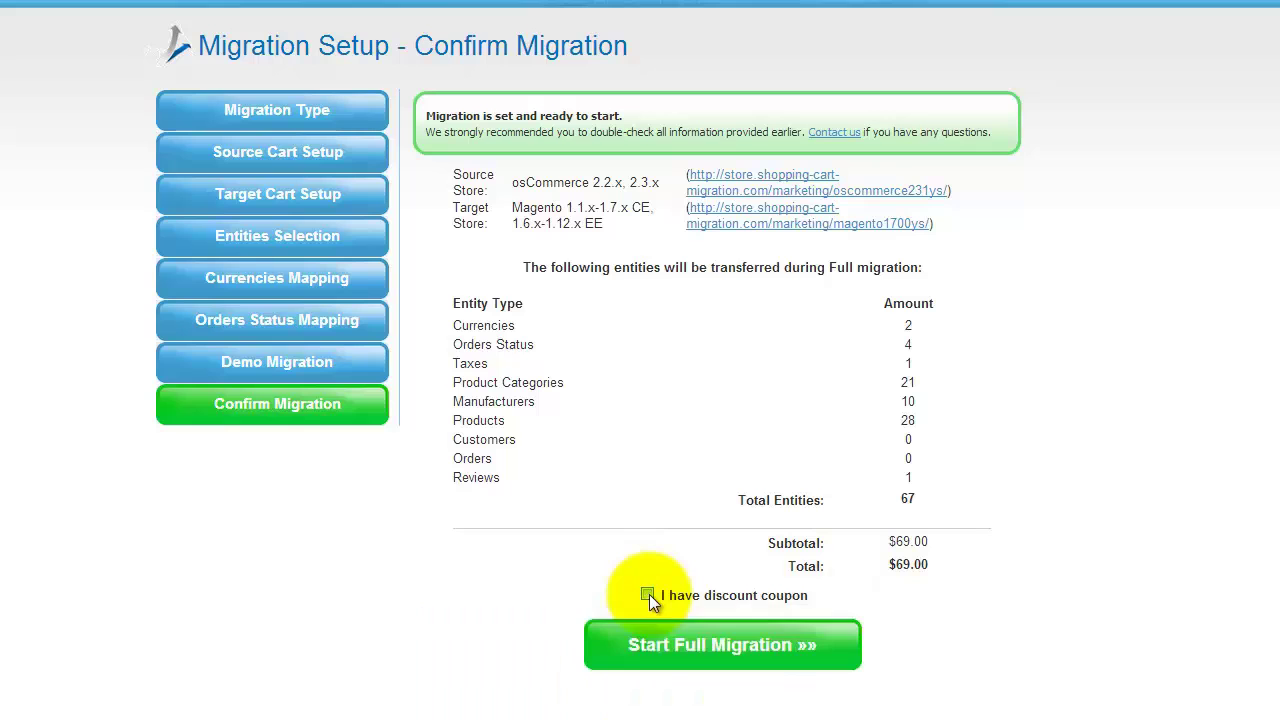
{"action": "left_click", "coordinate": [718, 646]}
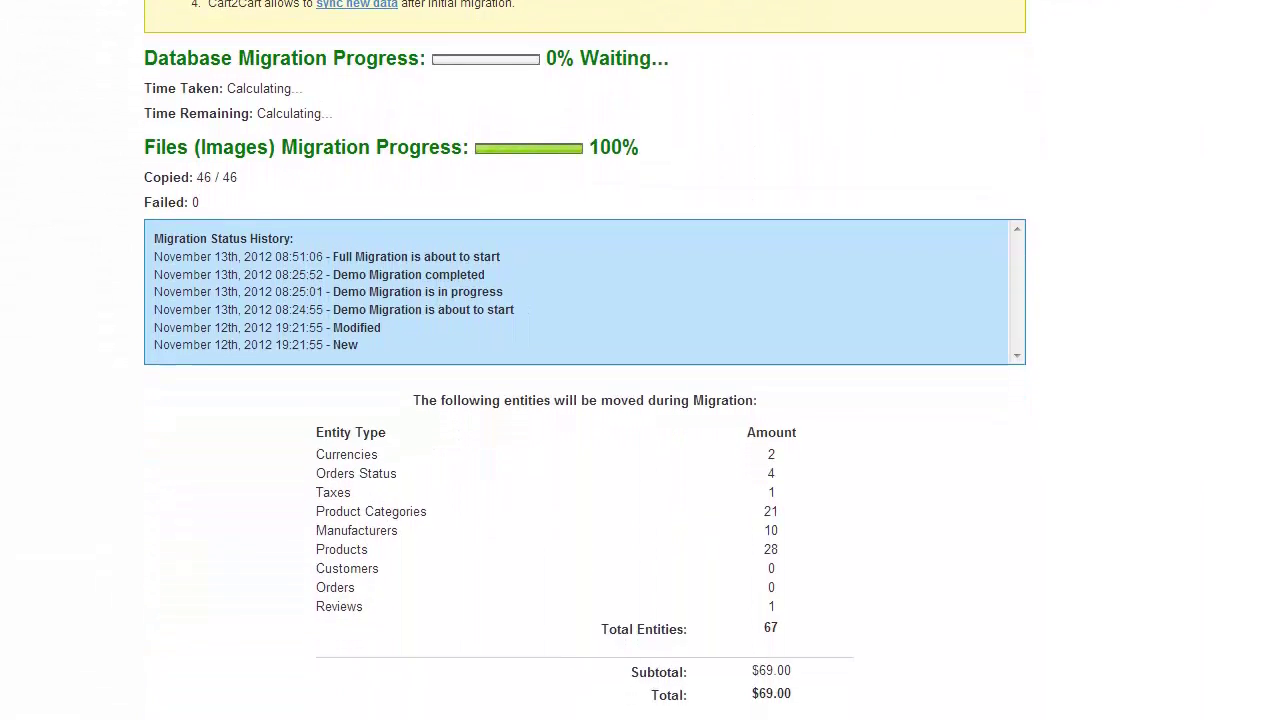
{"action": "scroll", "coordinate": [640, 360], "scroll_direction": "up", "scroll_amount": 5}
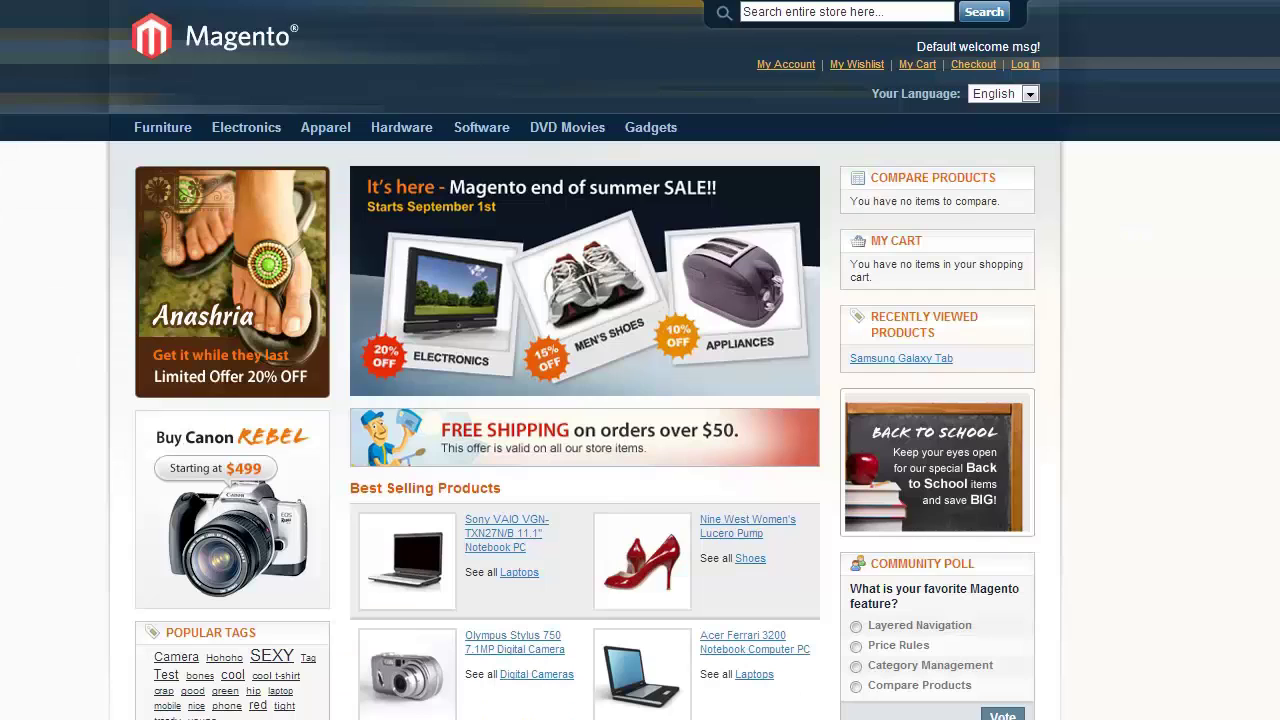
Browse DVD Movies > Action to view its 9 migrated products, then open Gadgets.
{"action": "left_click", "coordinate": [565, 135]}
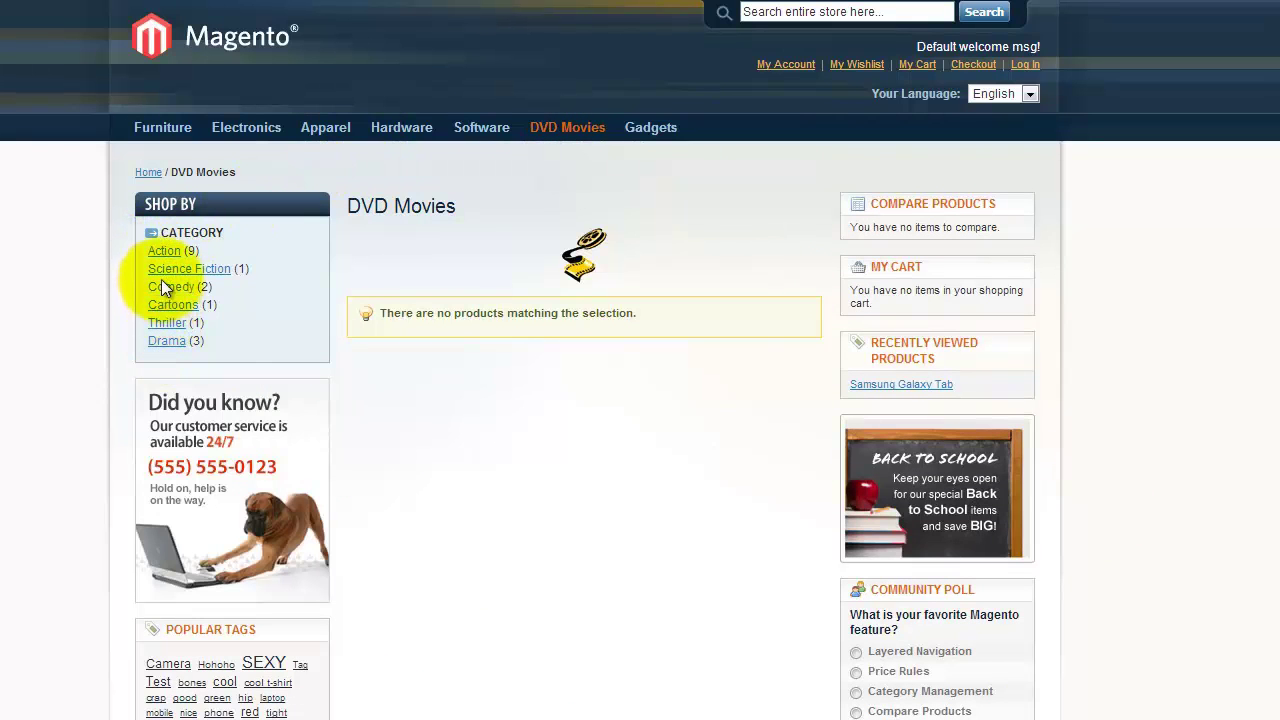
{"action": "left_click", "coordinate": [166, 251]}
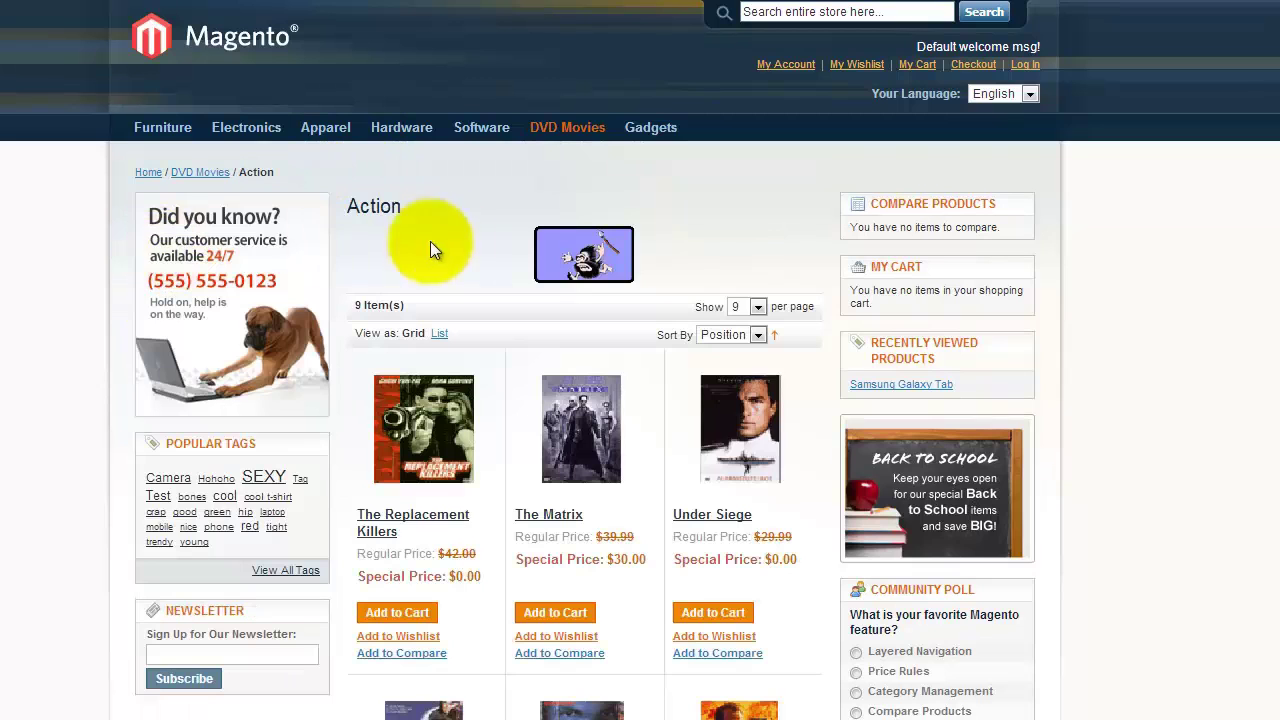
{"action": "left_click", "coordinate": [648, 130]}
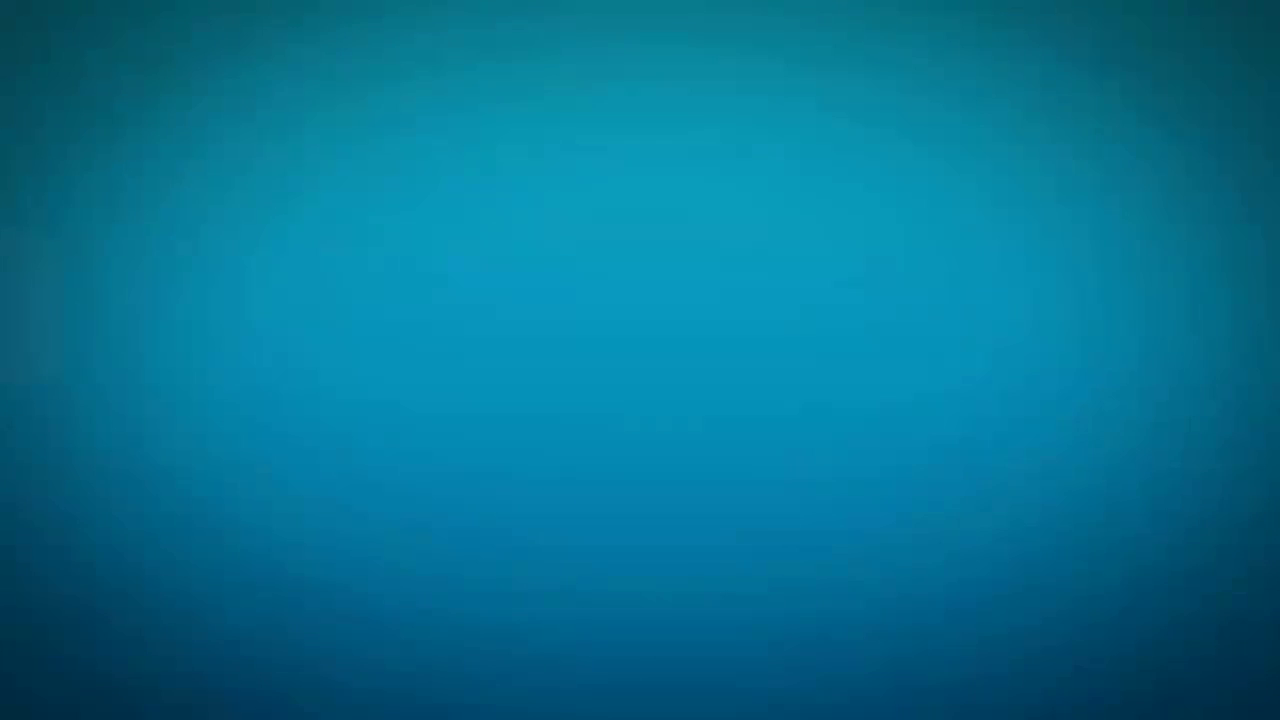